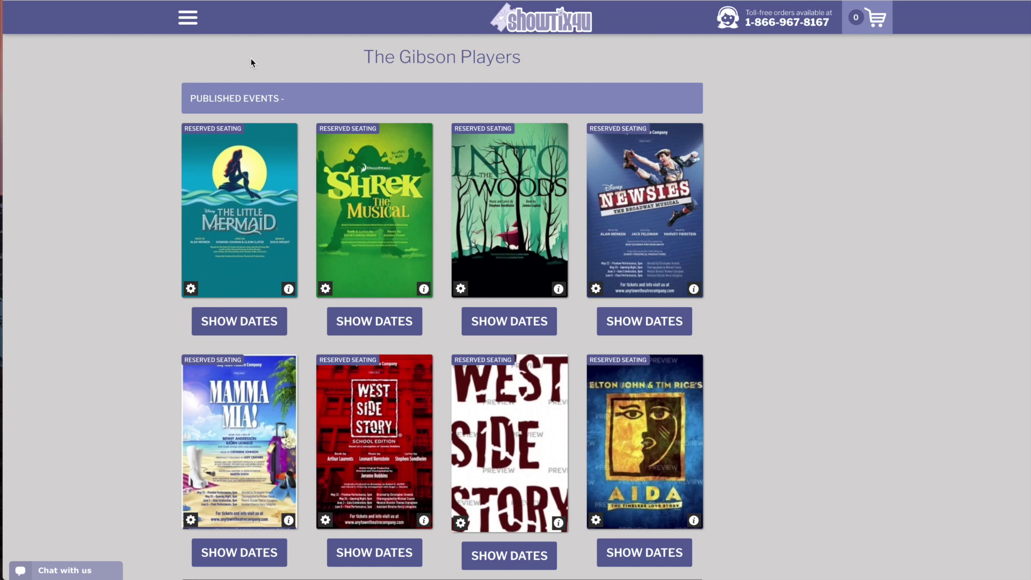
# Choose Create Flex Pass from the hamburger menu to start a new pass
pyautogui.click(187, 17)
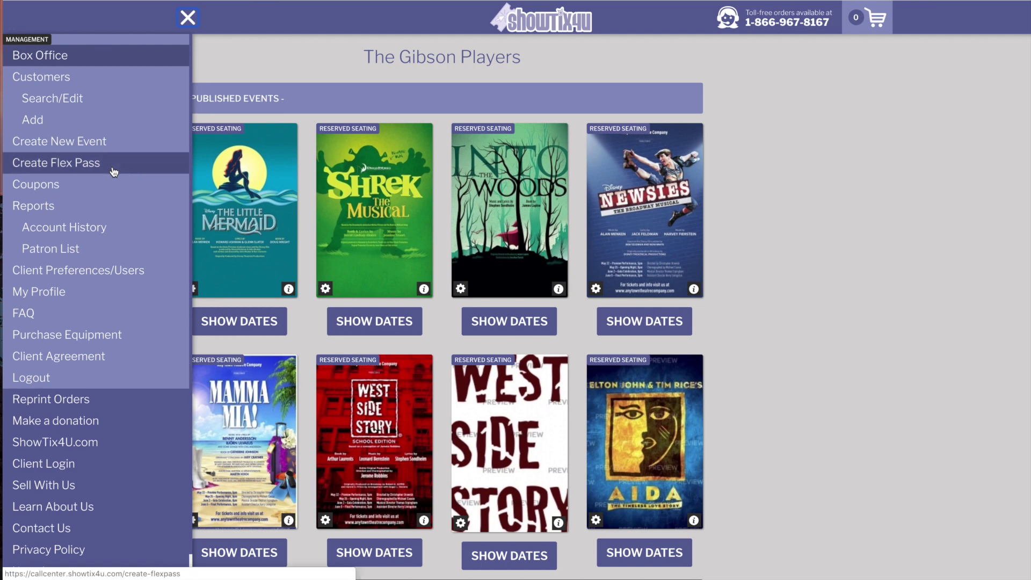
pyautogui.click(114, 171)
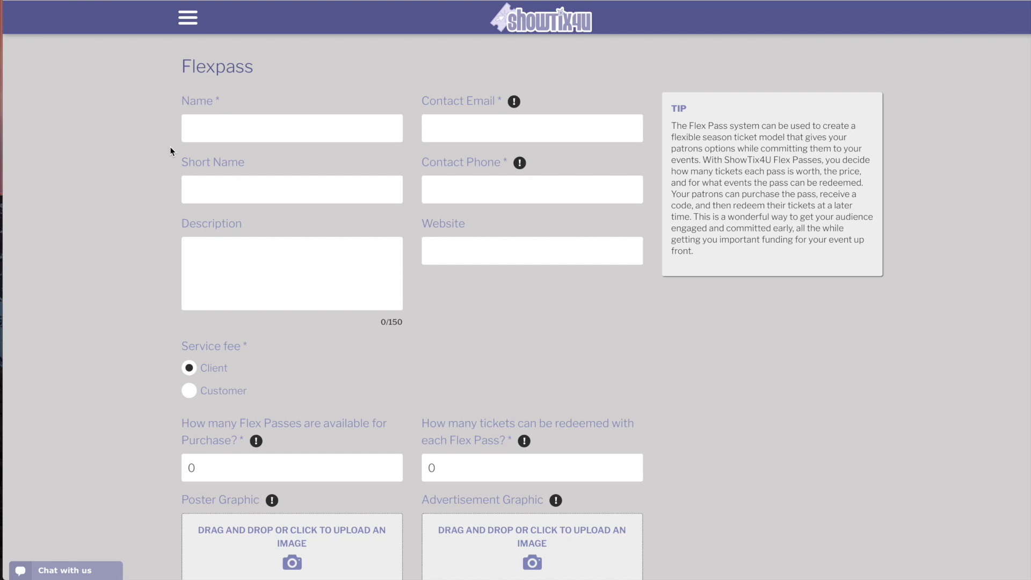
# Name the pass '2018-2019 Flex Pass' and fill in the contact e-mail and phone number
pyautogui.click(212, 132)
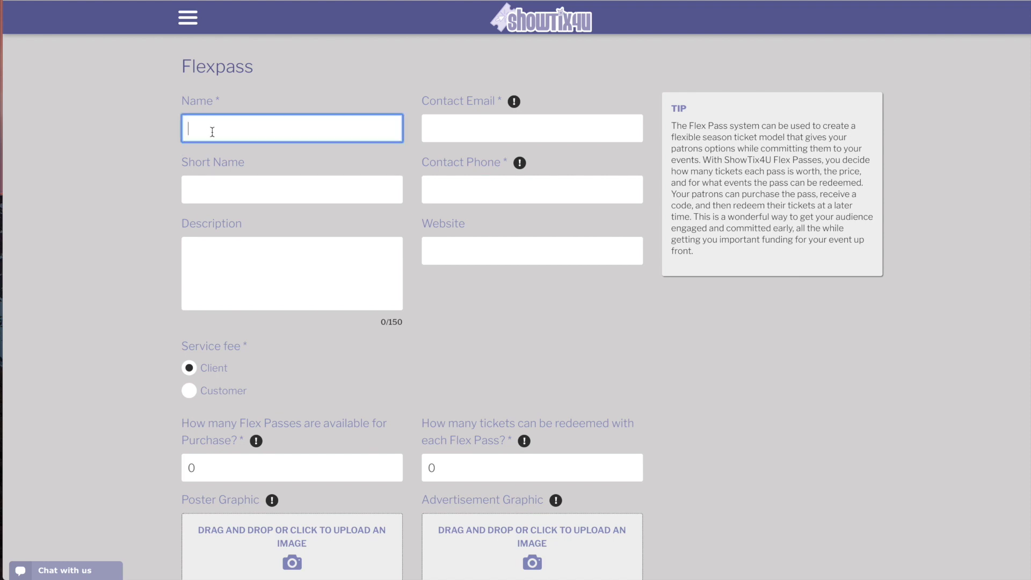
pyautogui.write('2018-2019 Flex Pass')
pyautogui.click(455, 125)
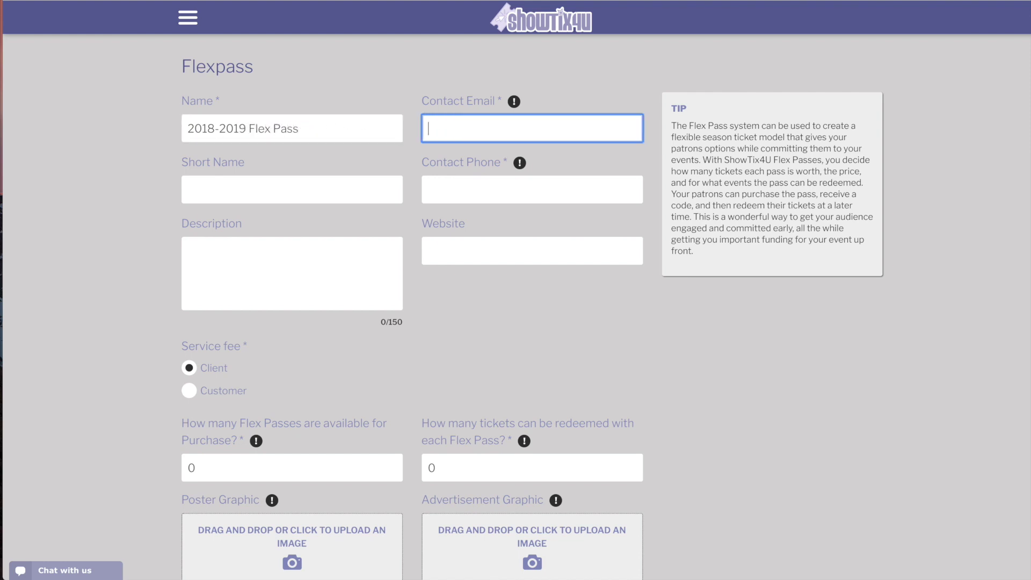
pyautogui.write('abc@ab')
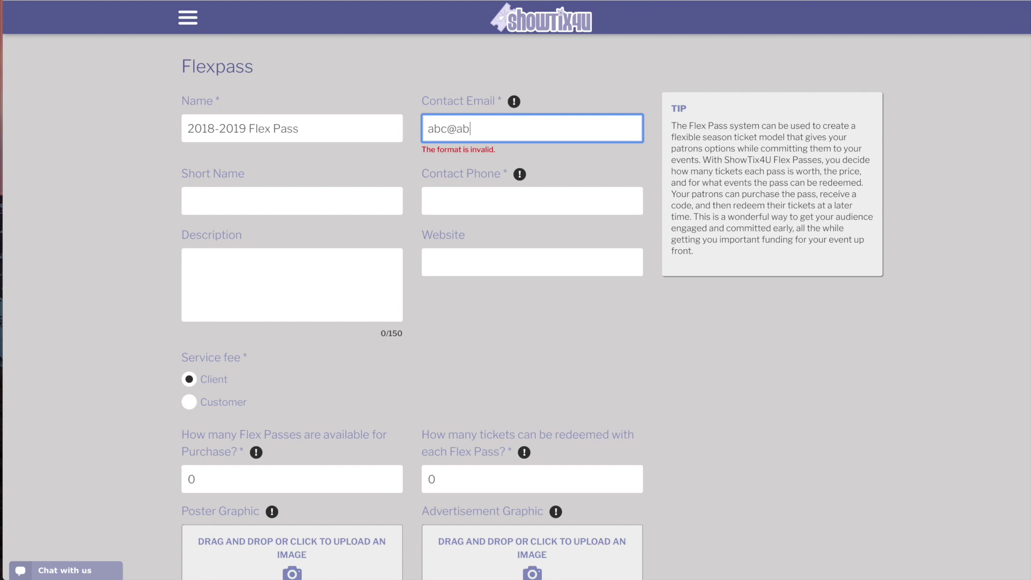
pyautogui.write('c.com')
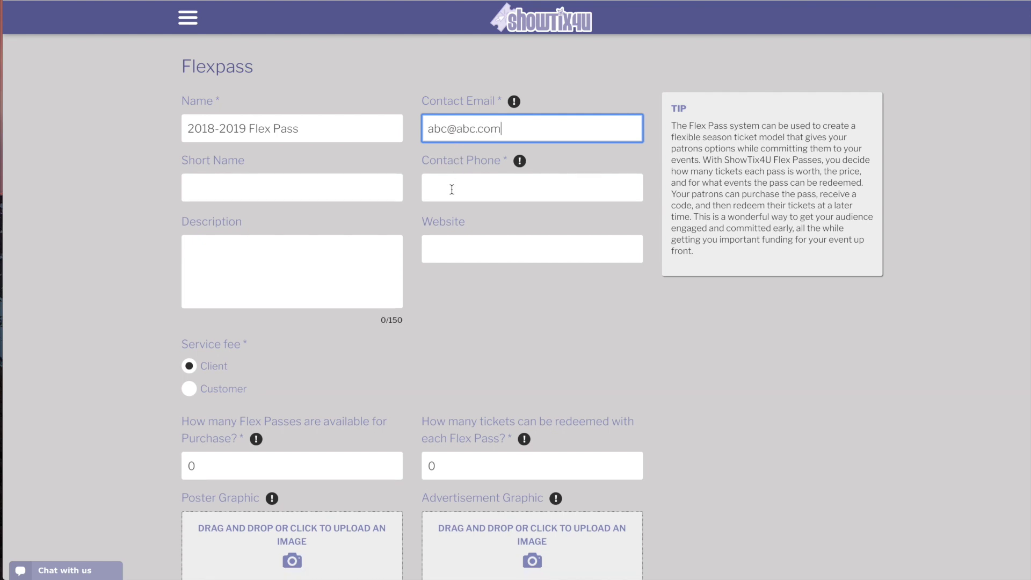
pyautogui.click(451, 189)
pyautogui.write('123-456')
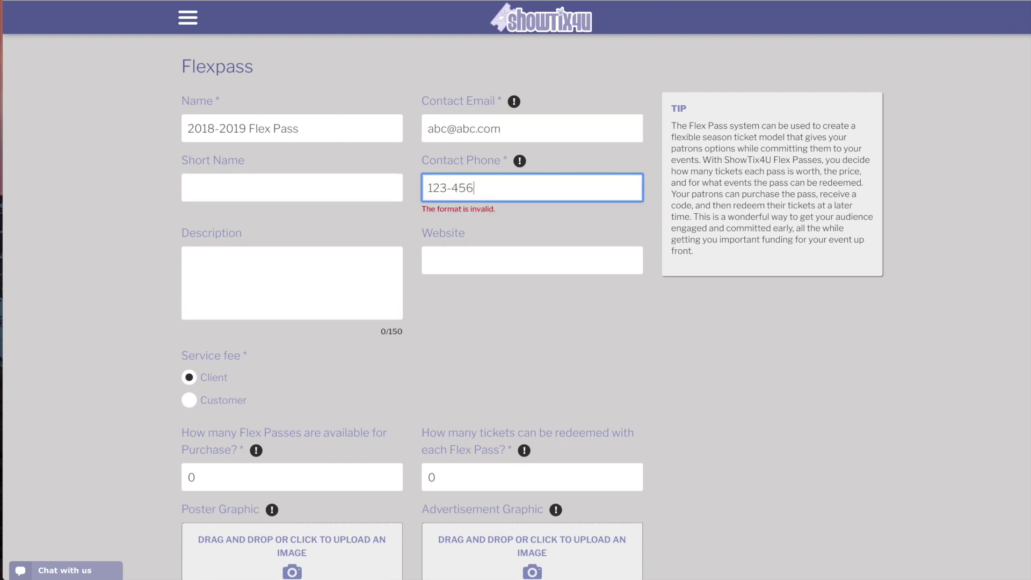
pyautogui.write('-7890')
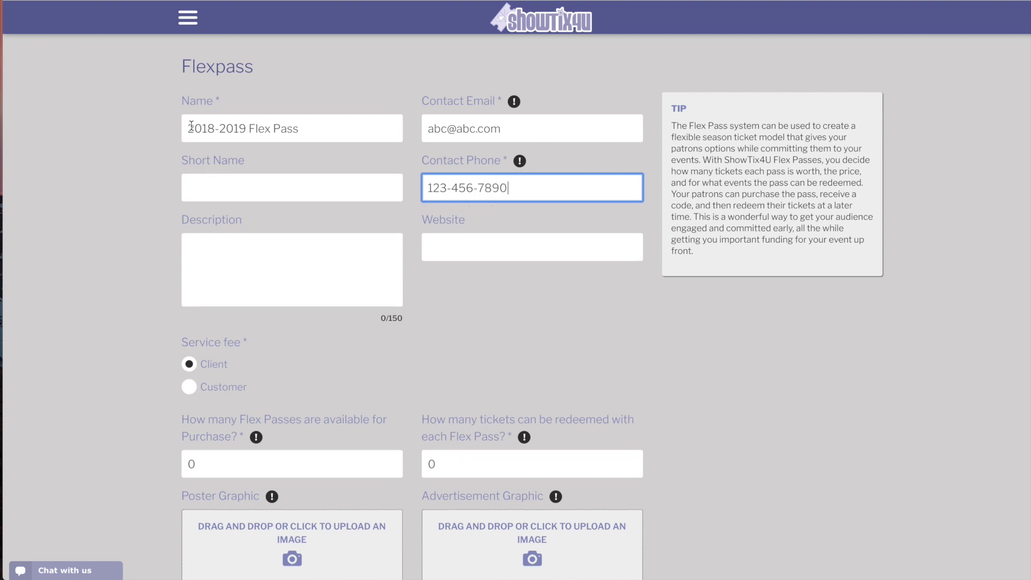
# Copy 'Flex Pass' from the name into the Short Name field
pyautogui.moveTo(249, 129); pyautogui.dragTo(304, 130)
pyautogui.hotkey('ctrl', 'c')
pyautogui.click(262, 183)
pyautogui.hotkey('ctrl', 'v')
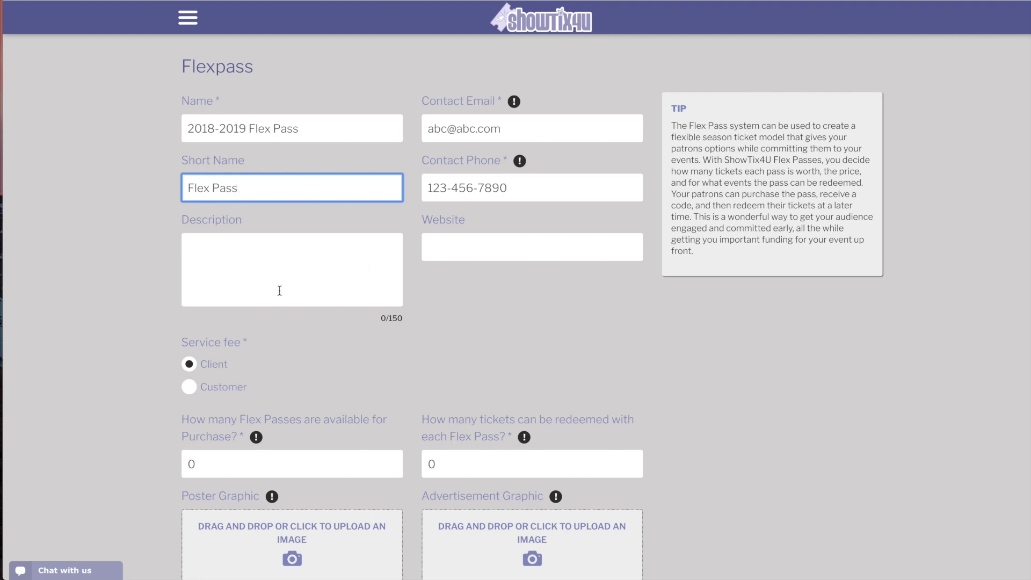
# Make 200 Flex Passes available, each redeemable for 10 tickets
pyautogui.scroll(-1, 249, 328)
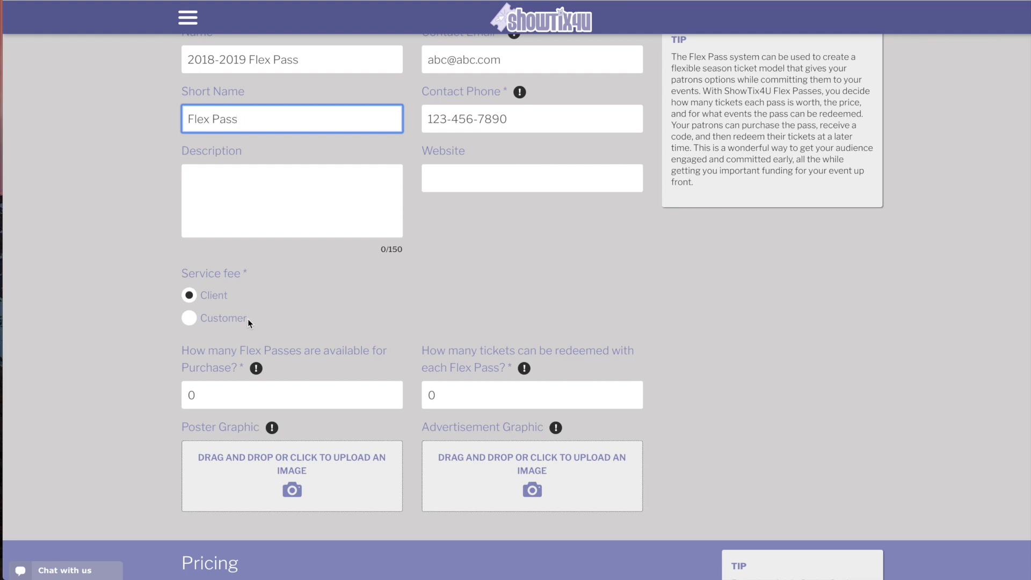
pyautogui.scroll(-1, 196, 354)
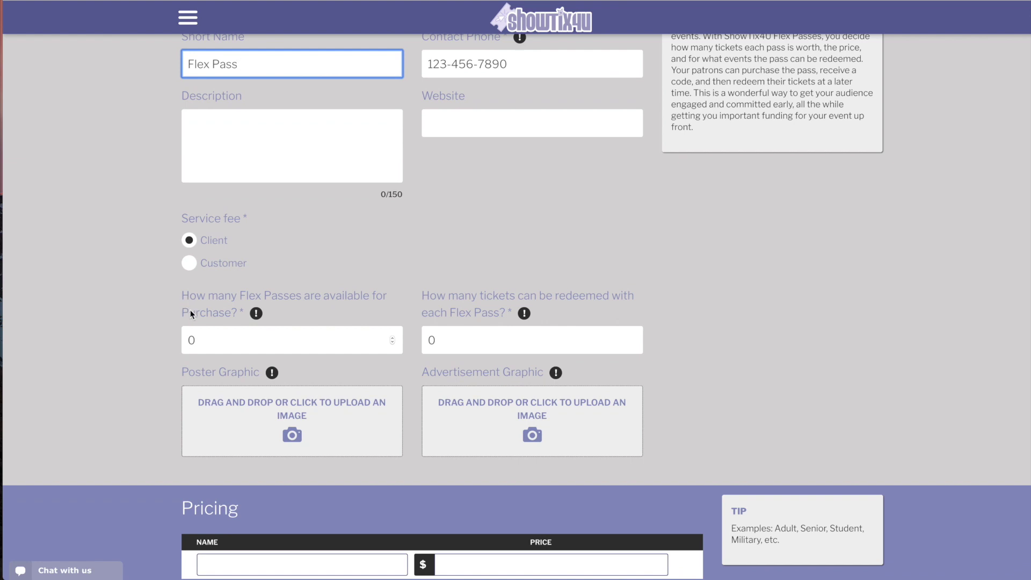
pyautogui.click(207, 340)
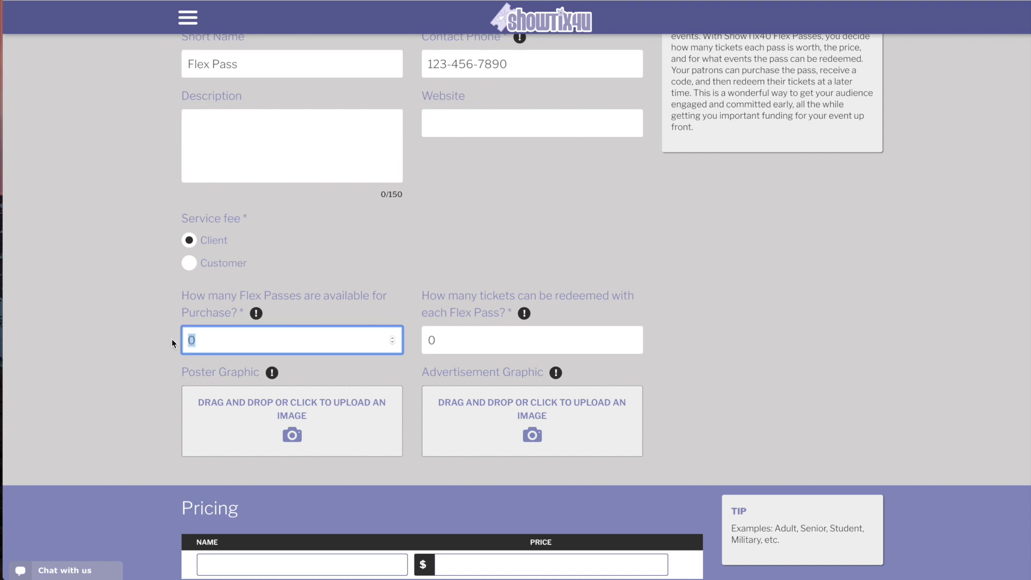
pyautogui.write('200')
pyautogui.moveTo(454, 341); pyautogui.dragTo(423, 341)
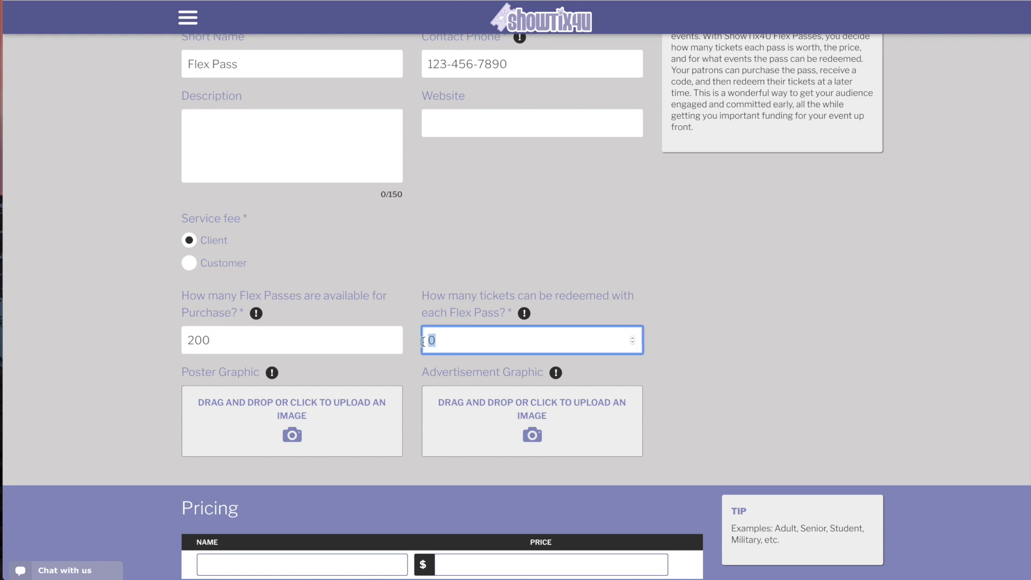
pyautogui.write('10')
pyautogui.click(412, 304)
pyautogui.scroll(-1, 412, 304)
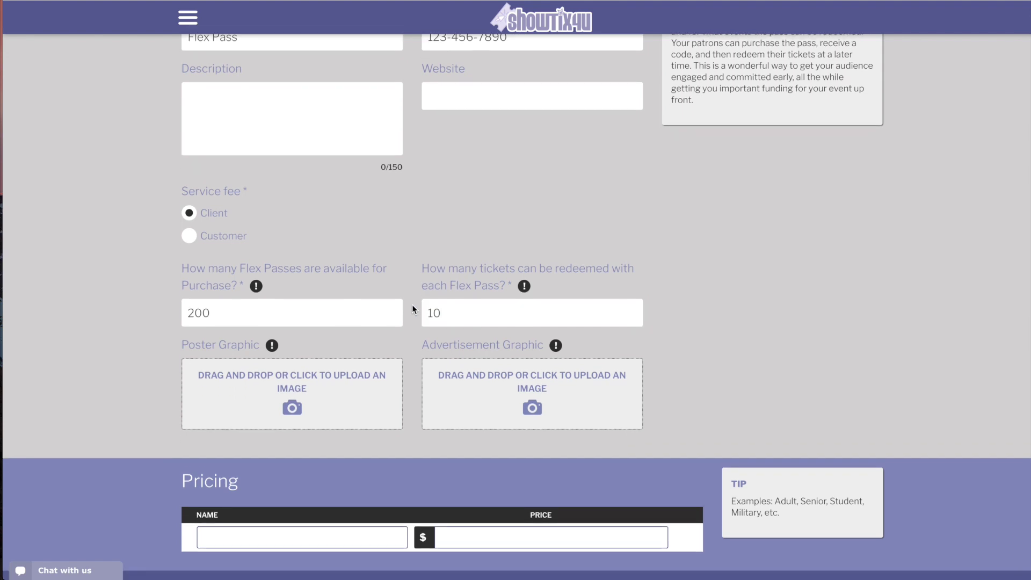
pyautogui.scroll(2, 412, 305)
pyautogui.scroll(-3, 412, 304)
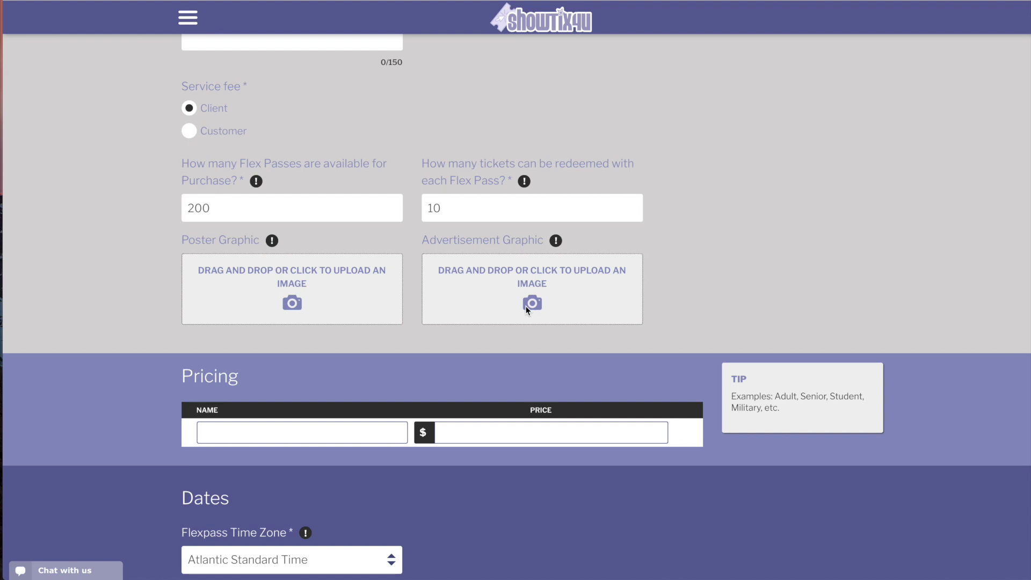
pyautogui.scroll(-3, 312, 382)
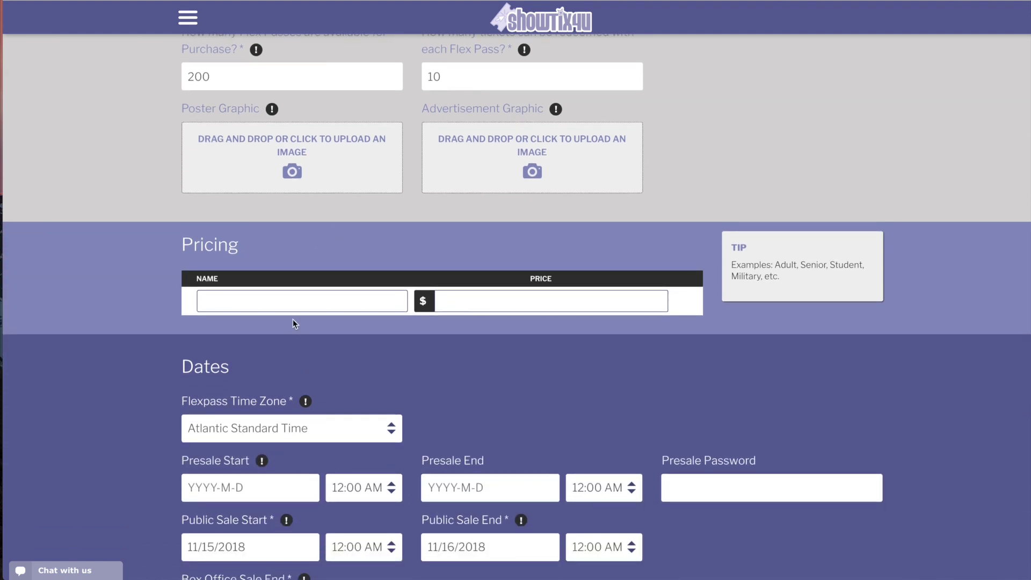
# Add pricing tiers Adult at $100 and Student at $80
pyautogui.click(288, 301)
pyautogui.write('Adult')
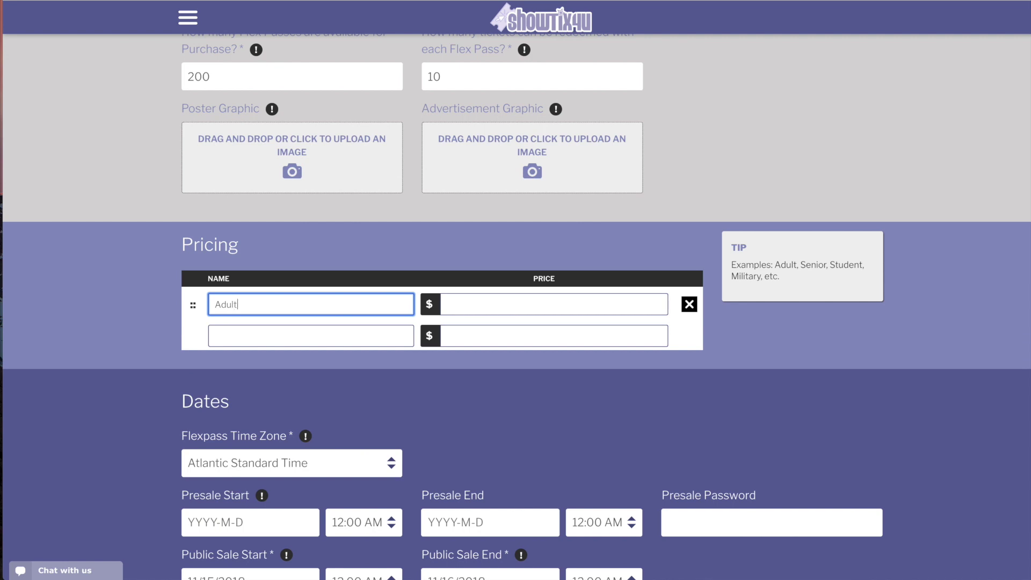
pyautogui.click(575, 304)
pyautogui.write('100')
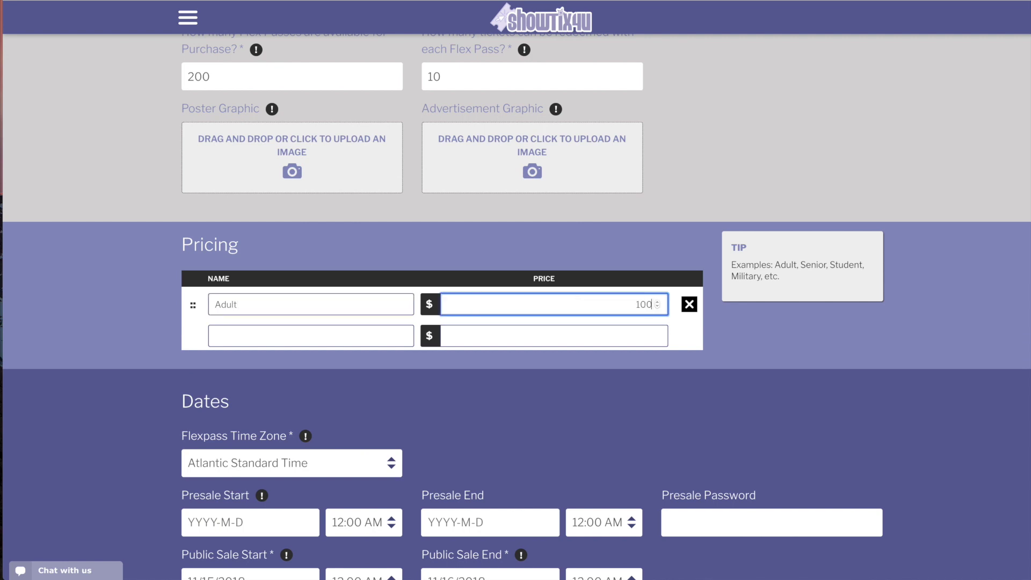
pyautogui.click(251, 336)
pyautogui.write('Stu')
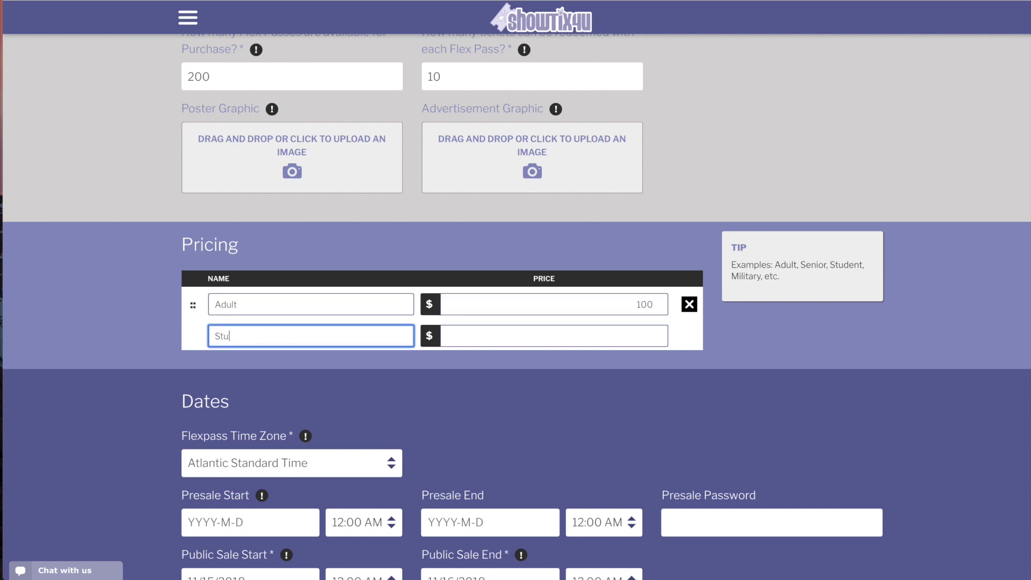
pyautogui.write('dent')
pyautogui.click(591, 331)
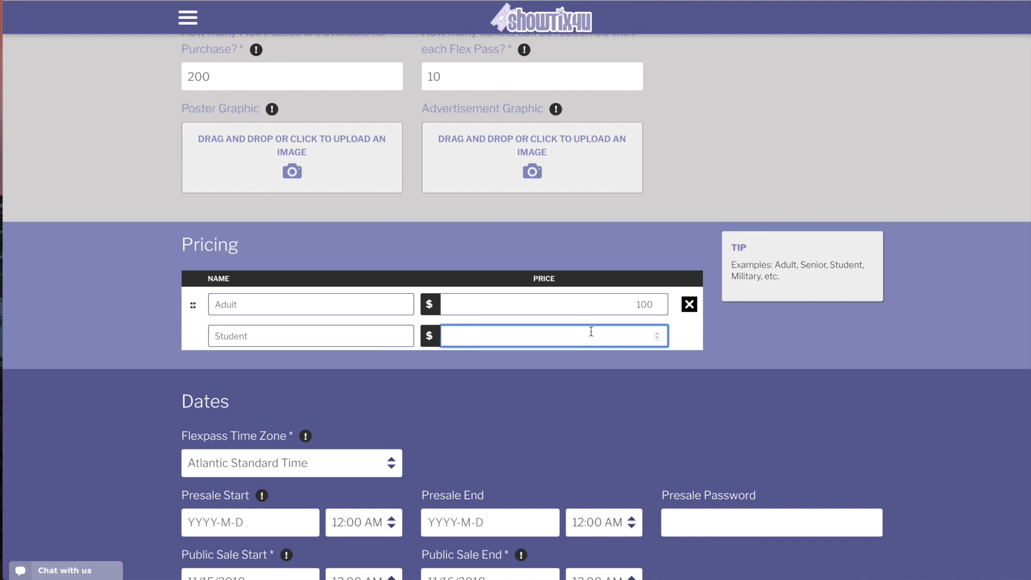
pyautogui.write('80')
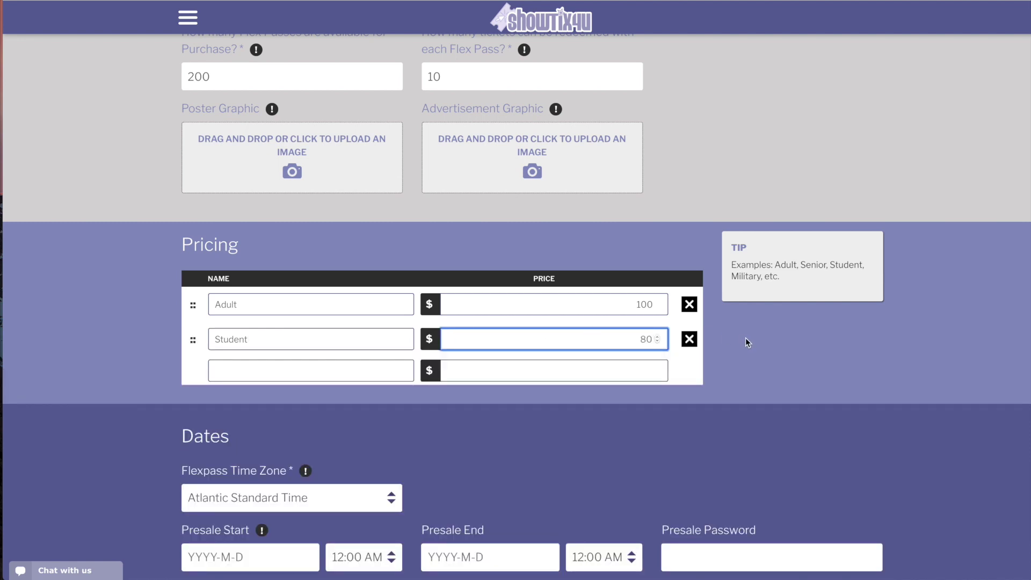
pyautogui.click(746, 339)
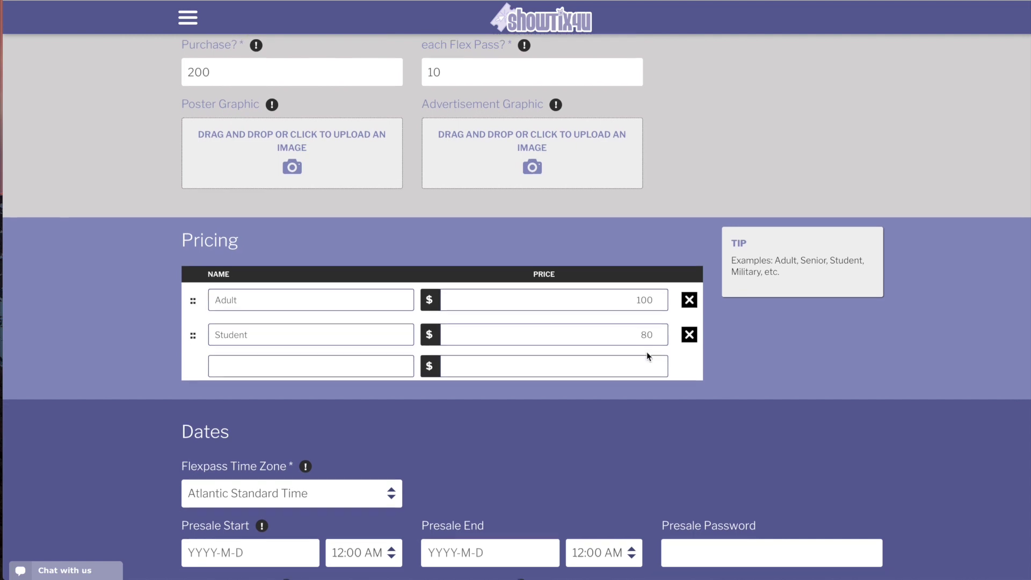
pyautogui.scroll(-5, 647, 355)
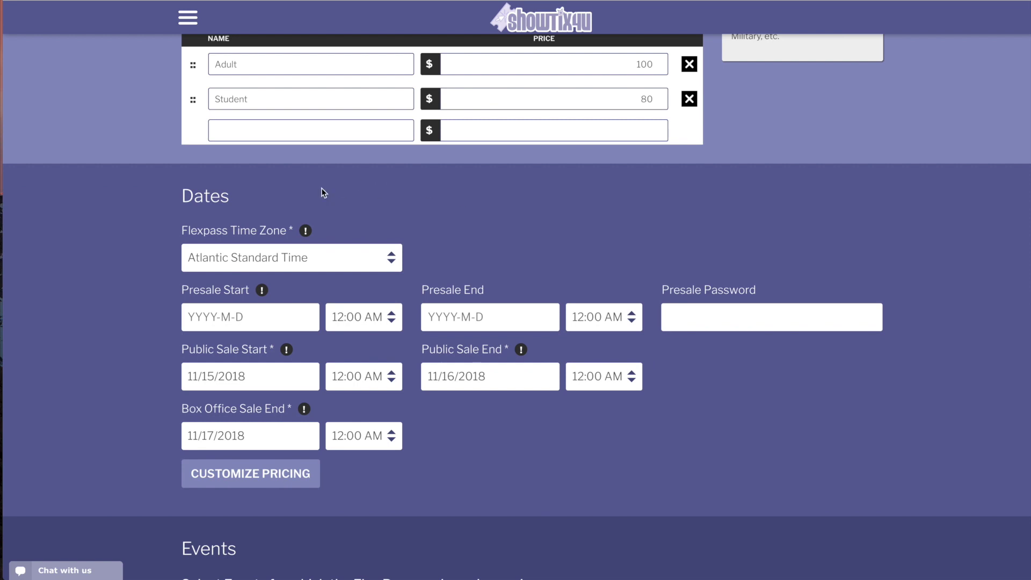
# Set the time zone to Pacific Standard Time and public sale from 11/14/2018 to 12/31/2018
pyautogui.click(275, 258)
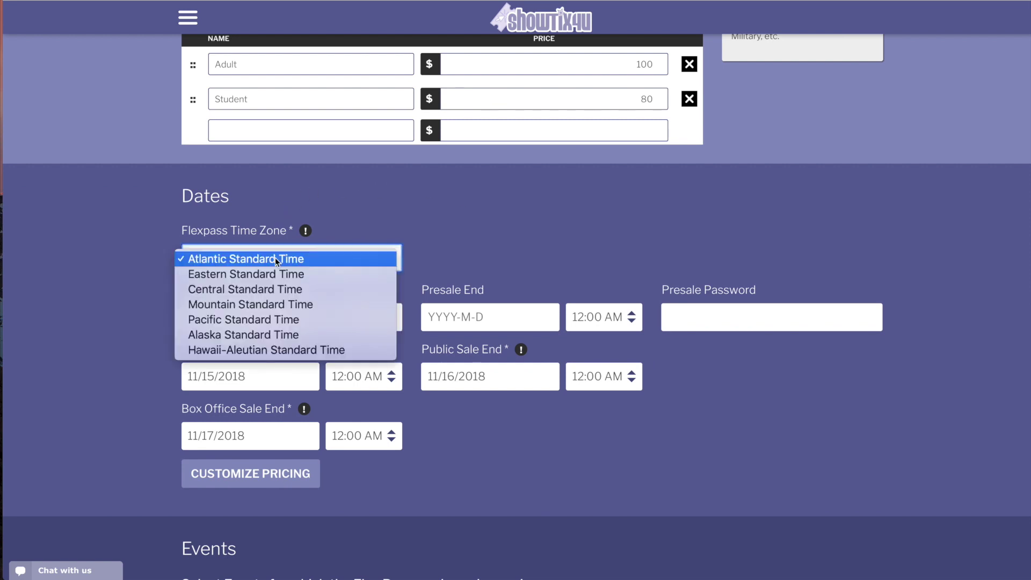
pyautogui.click(268, 321)
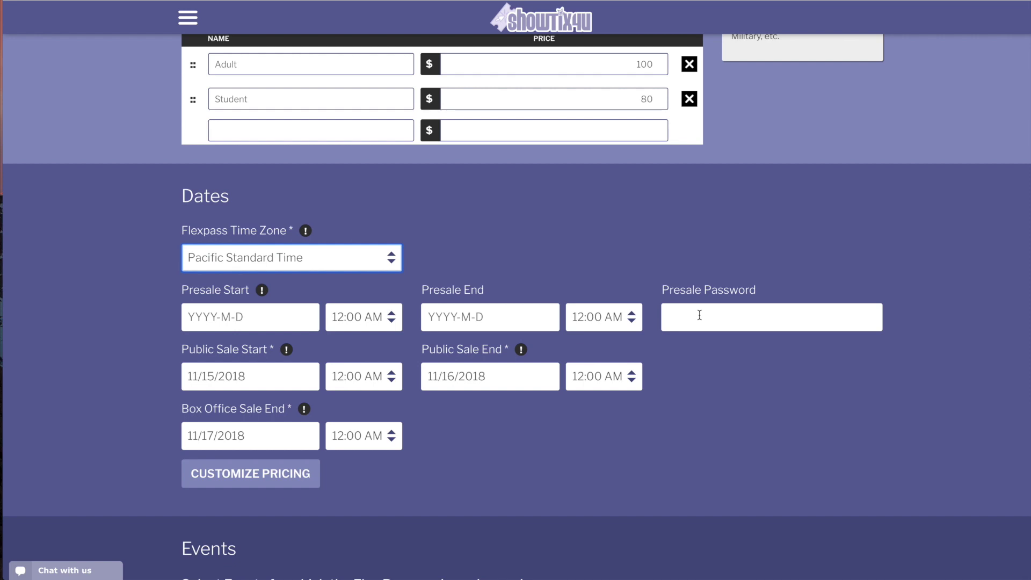
pyautogui.click(283, 372)
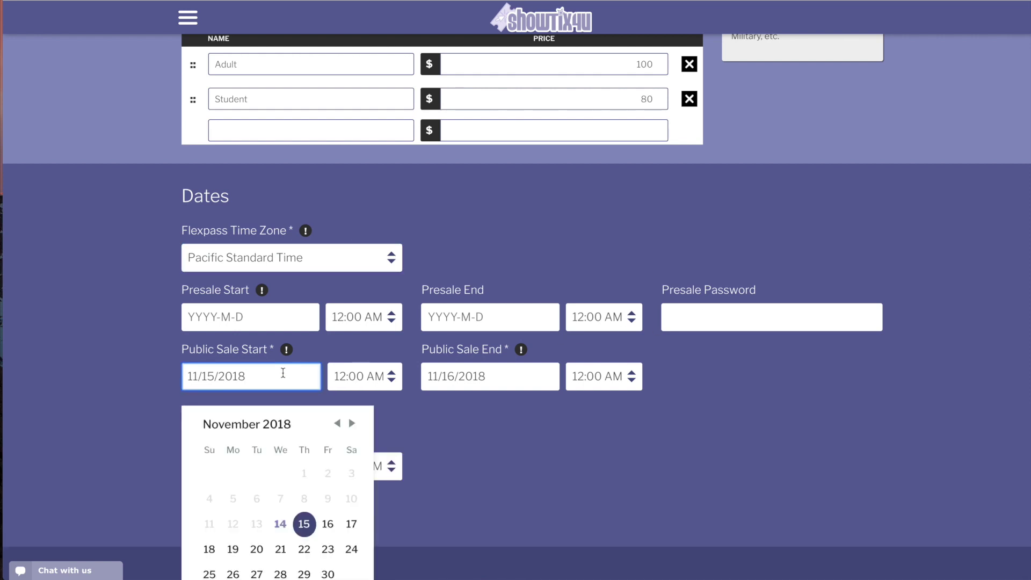
pyautogui.scroll(-1, 283, 373)
pyautogui.click(280, 480)
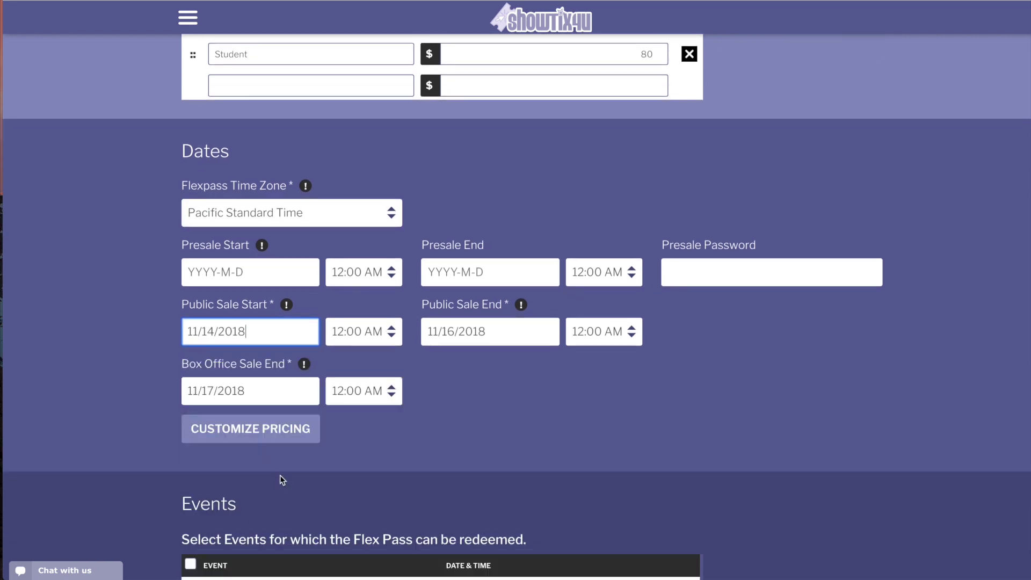
pyautogui.click(448, 333)
pyautogui.click(592, 380)
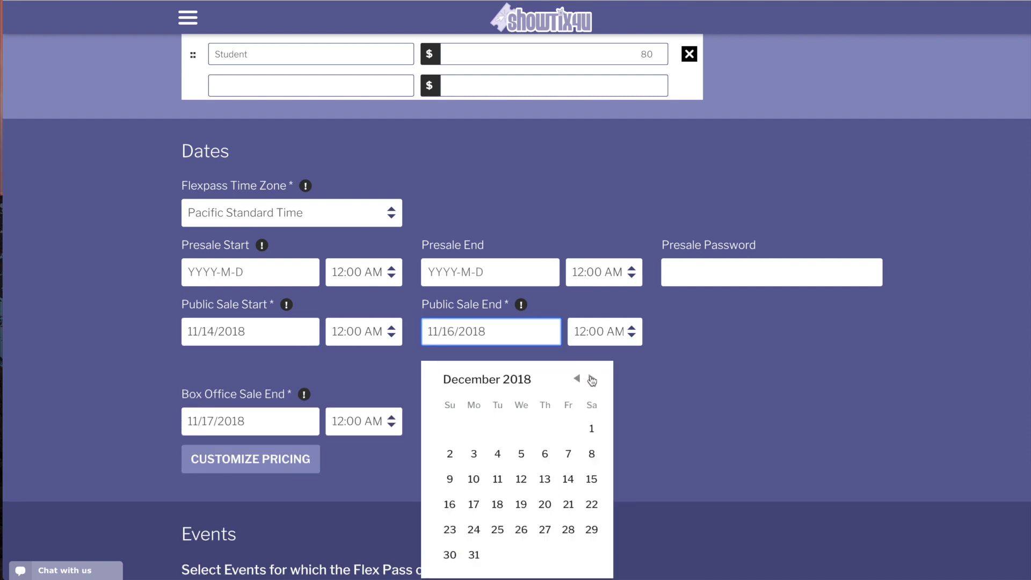
pyautogui.click(474, 554)
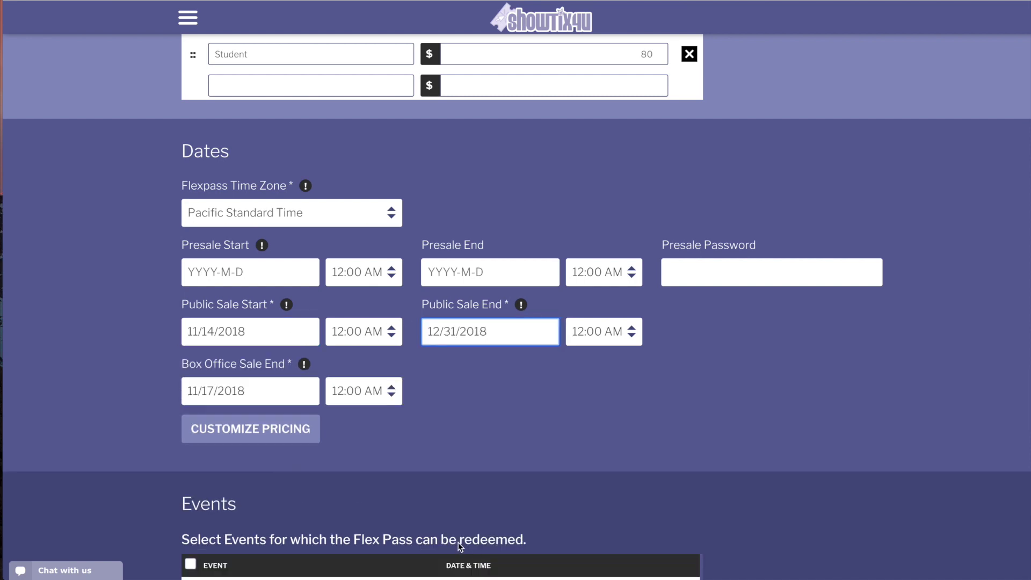
# Set the box office sale end date to December 31, 2018
pyautogui.click(271, 391)
pyautogui.scroll(-2, 271, 390)
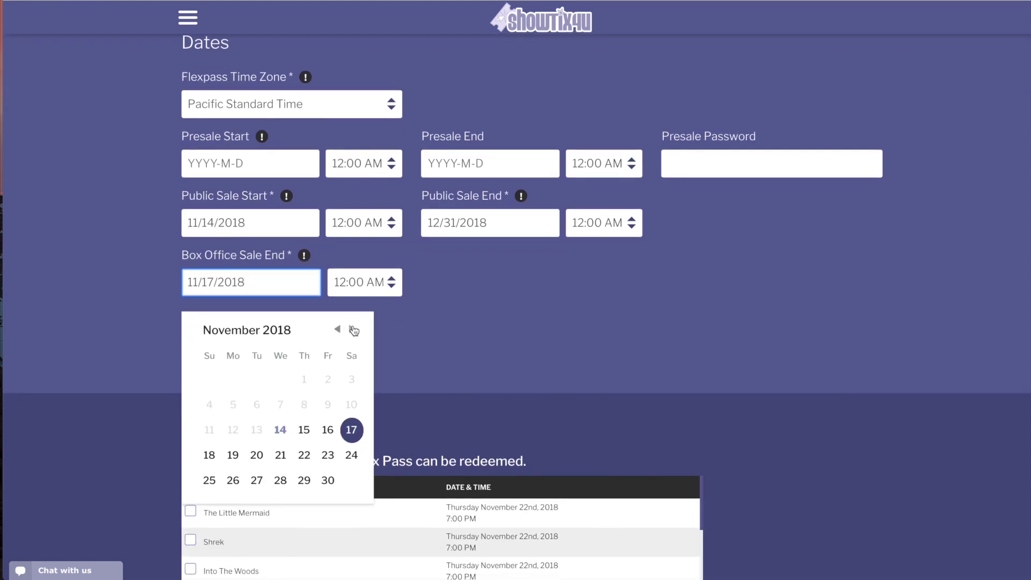
pyautogui.click(352, 329)
pyautogui.click(234, 506)
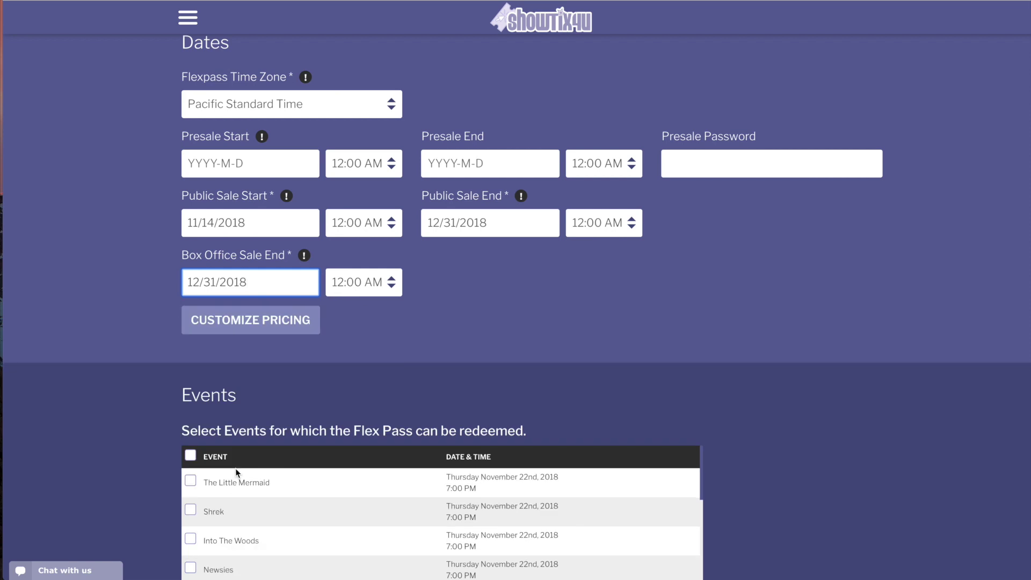
# In Customize Pricing, keep Adult on Both, set Student to Box office only, and save
pyautogui.click(290, 322)
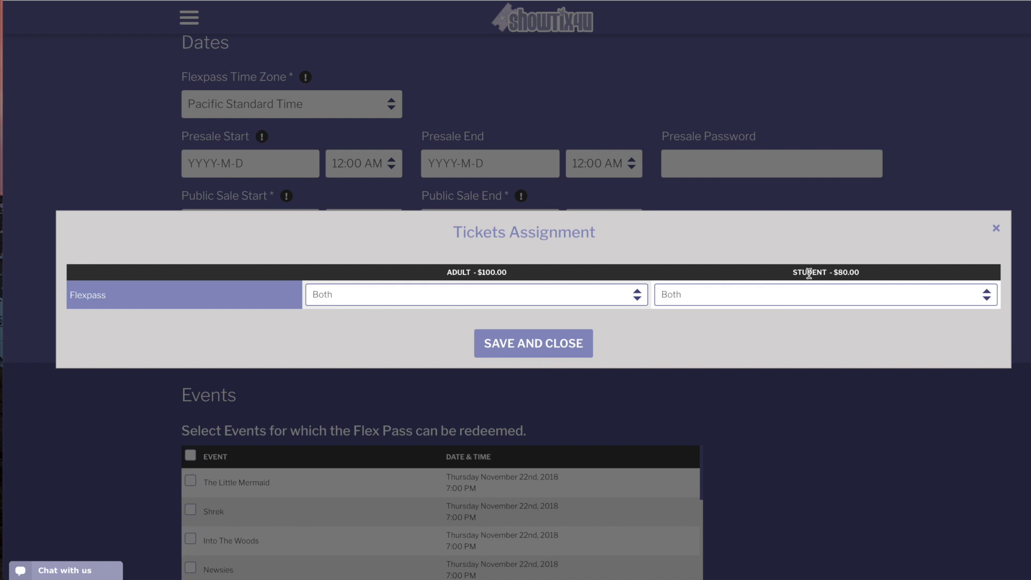
pyautogui.click(457, 295)
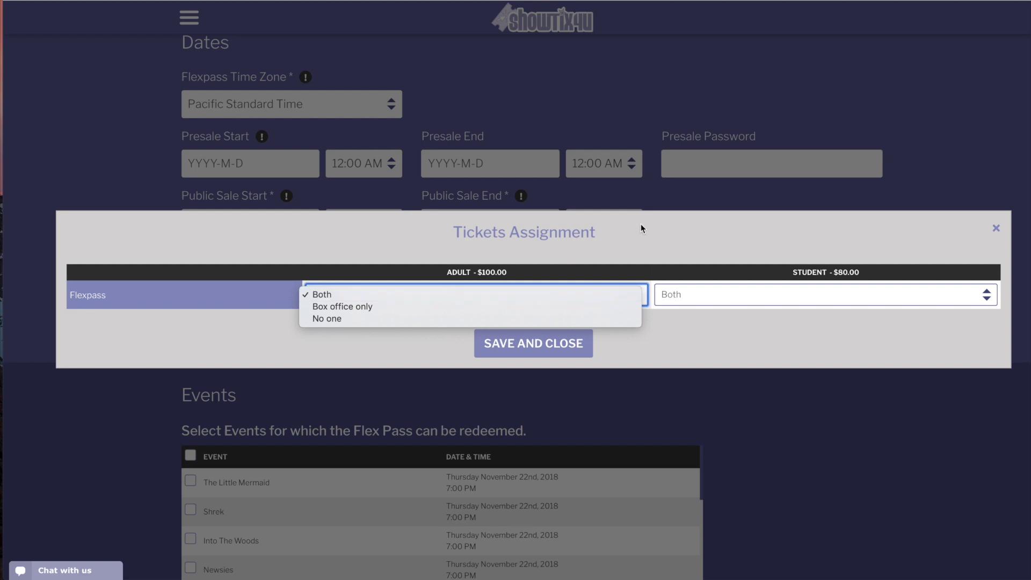
pyautogui.click(695, 223)
pyautogui.click(688, 296)
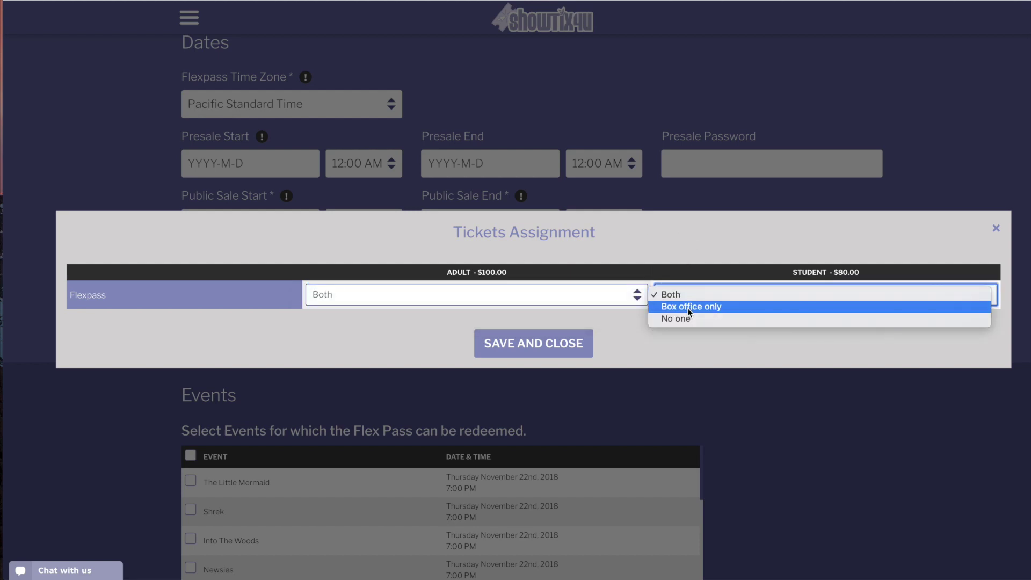
pyautogui.click(688, 307)
pyautogui.click(543, 350)
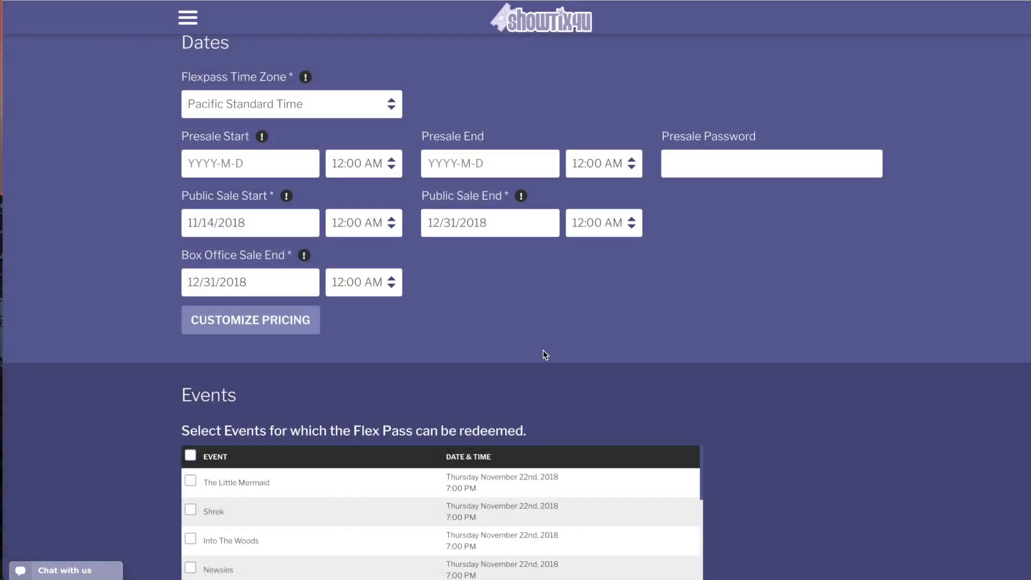
# Select all events in the Events table as eligible for the pass
pyautogui.scroll(-3, 160, 404)
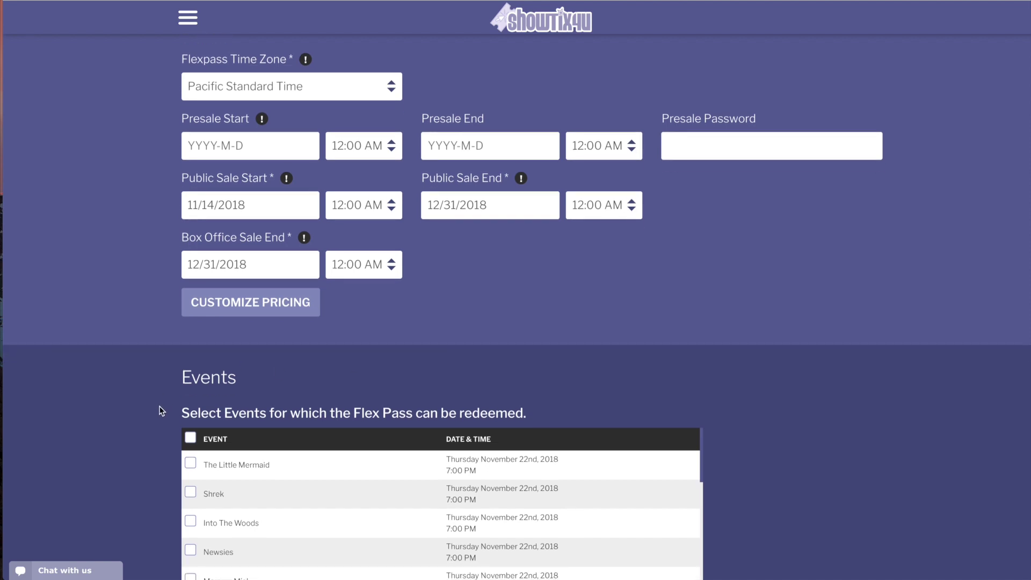
pyautogui.scroll(-1, 160, 411)
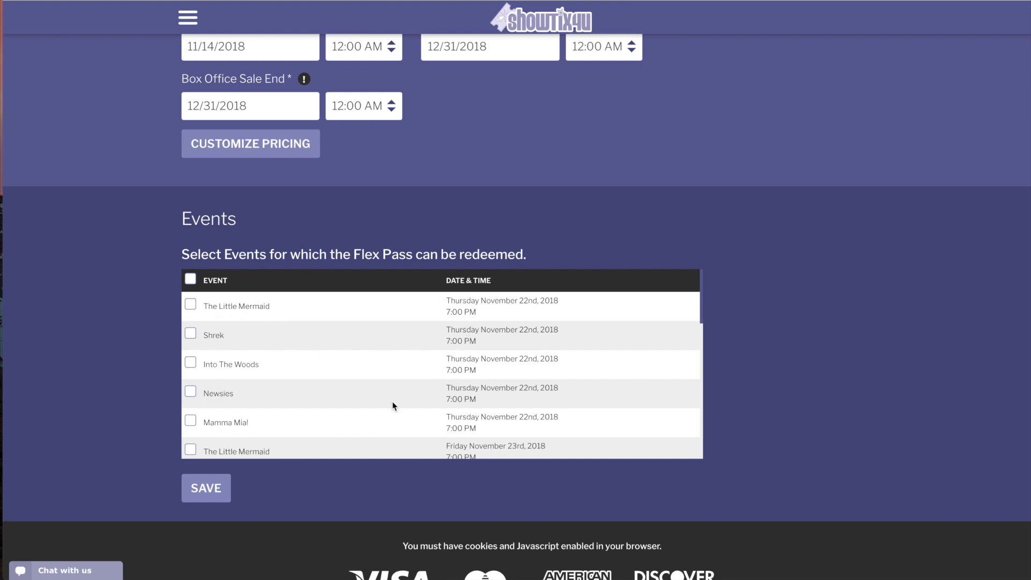
pyautogui.scroll(-1, 250, 425)
pyautogui.scroll(-10, 250, 426)
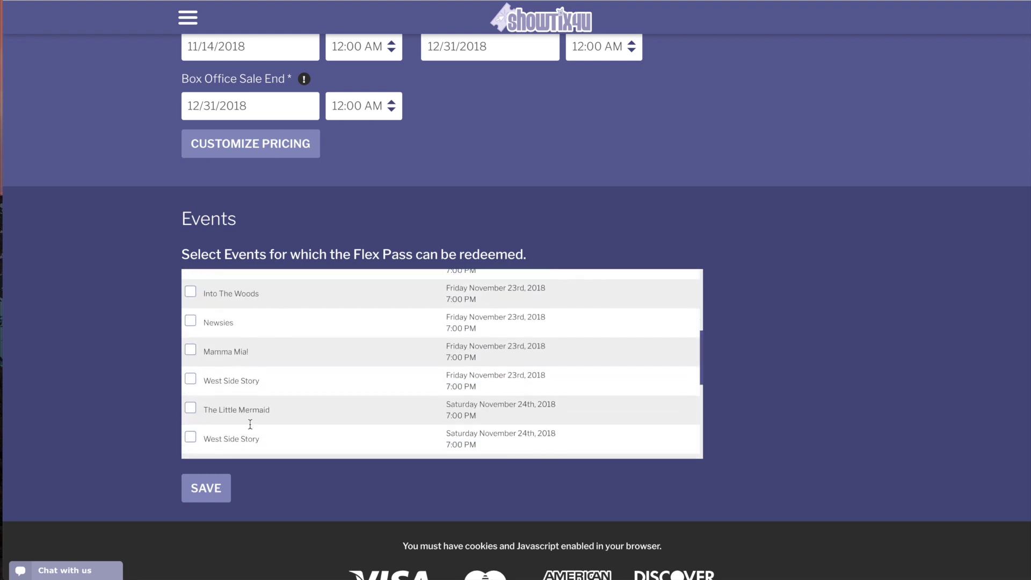
pyautogui.scroll(-3, 251, 428)
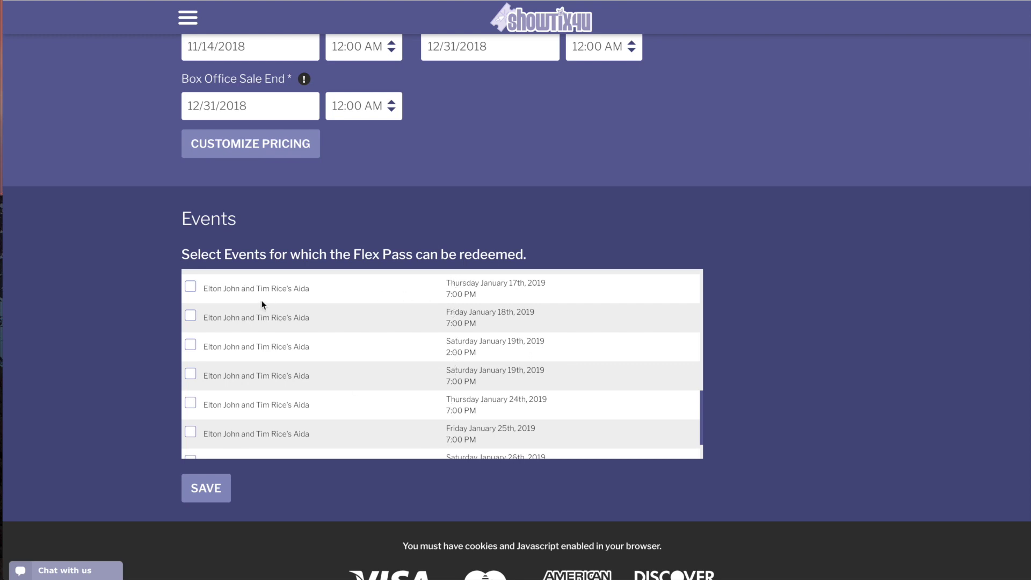
pyautogui.scroll(10, 263, 306)
pyautogui.scroll(5, 263, 305)
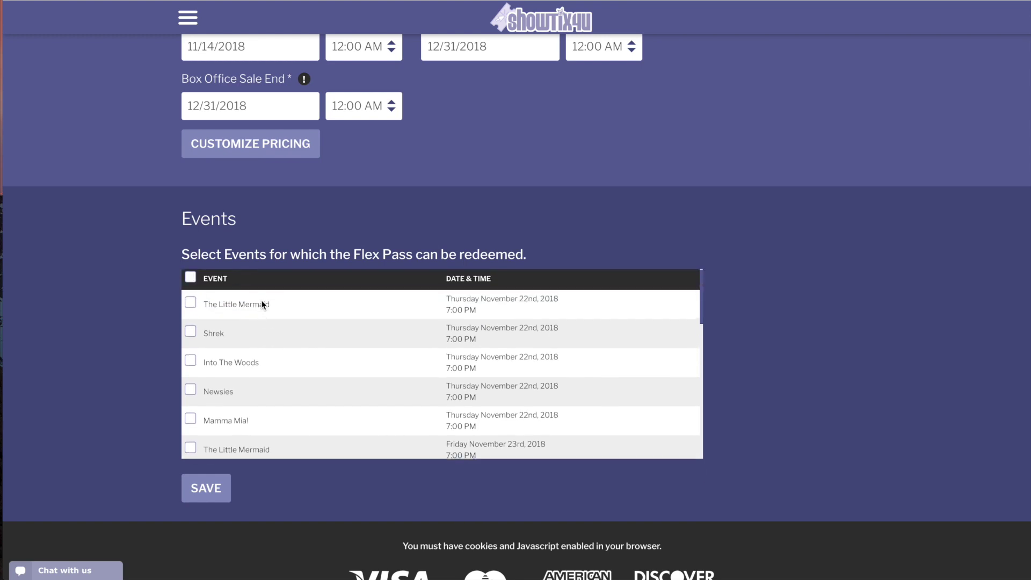
pyautogui.click(191, 280)
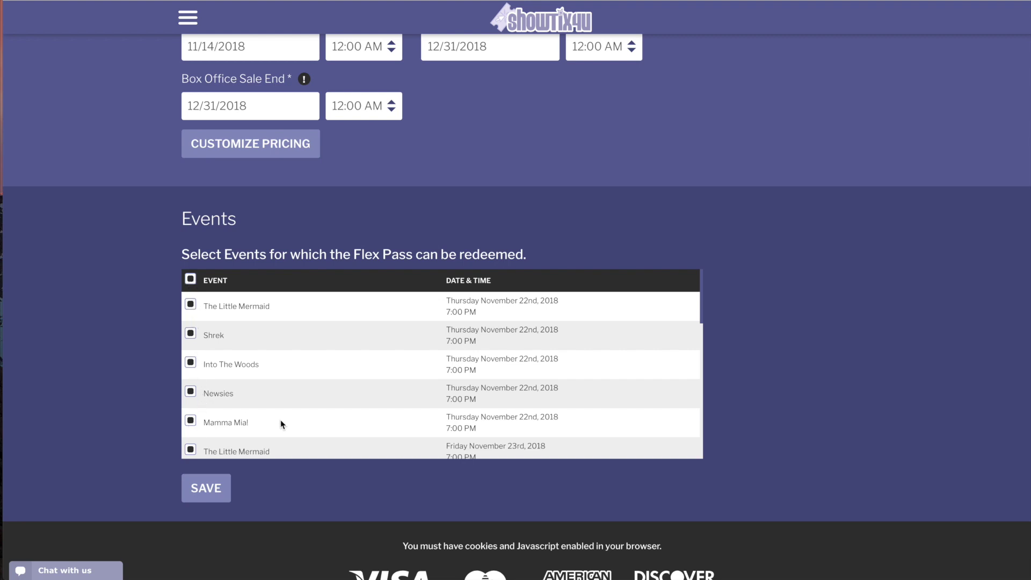
# Exclude the January 19th and January 26th 2:00 PM Aida shows
pyautogui.scroll(-5, 281, 421)
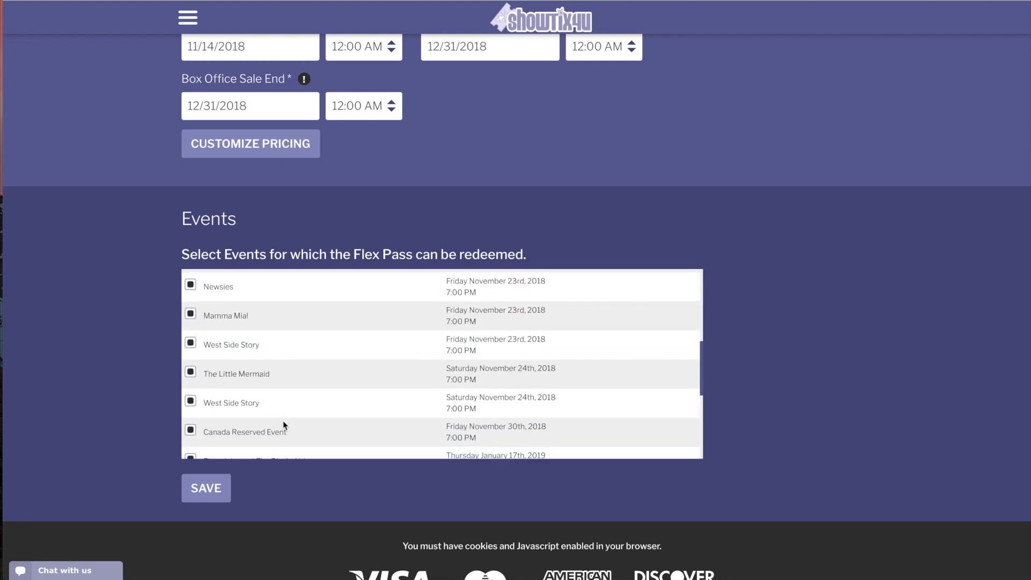
pyautogui.scroll(-5, 283, 425)
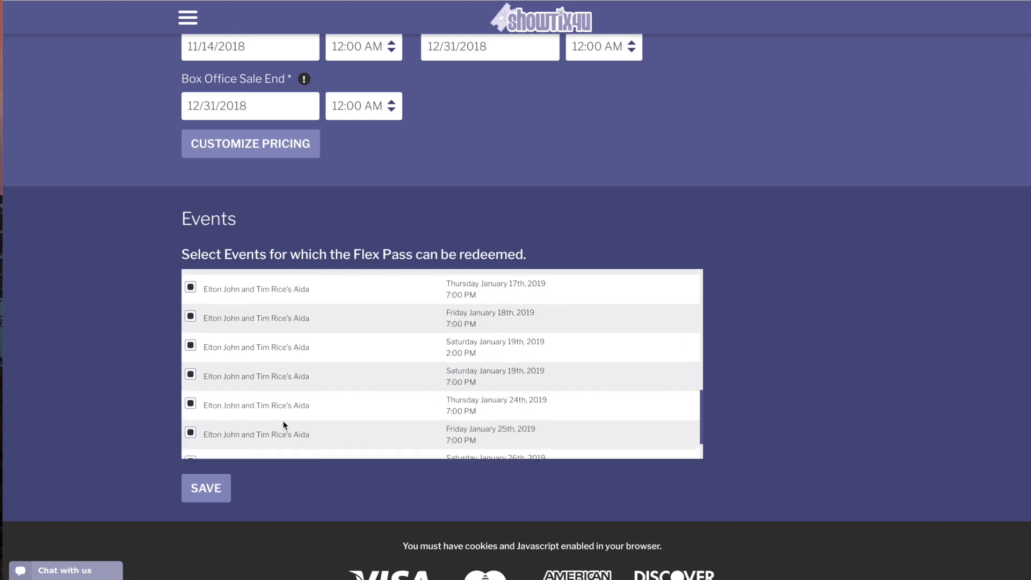
pyautogui.scroll(2, 283, 422)
pyautogui.scroll(-2, 283, 421)
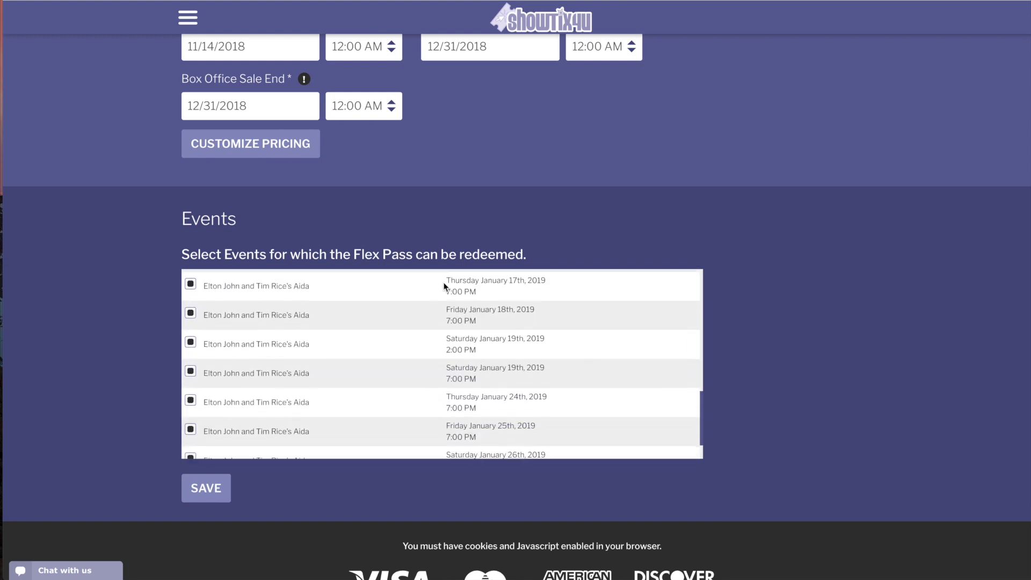
pyautogui.click(191, 344)
pyautogui.scroll(-2, 243, 388)
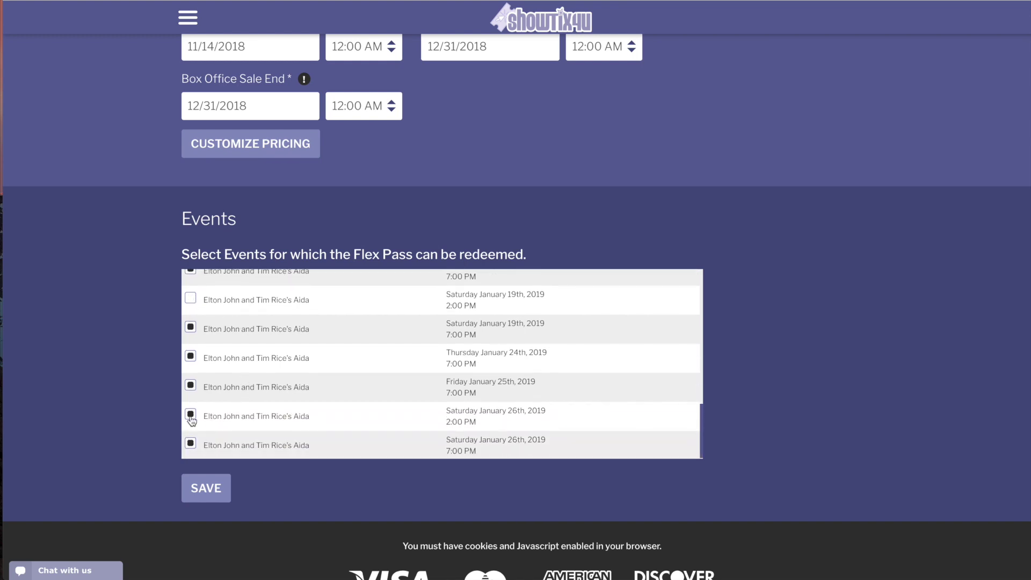
pyautogui.click(191, 414)
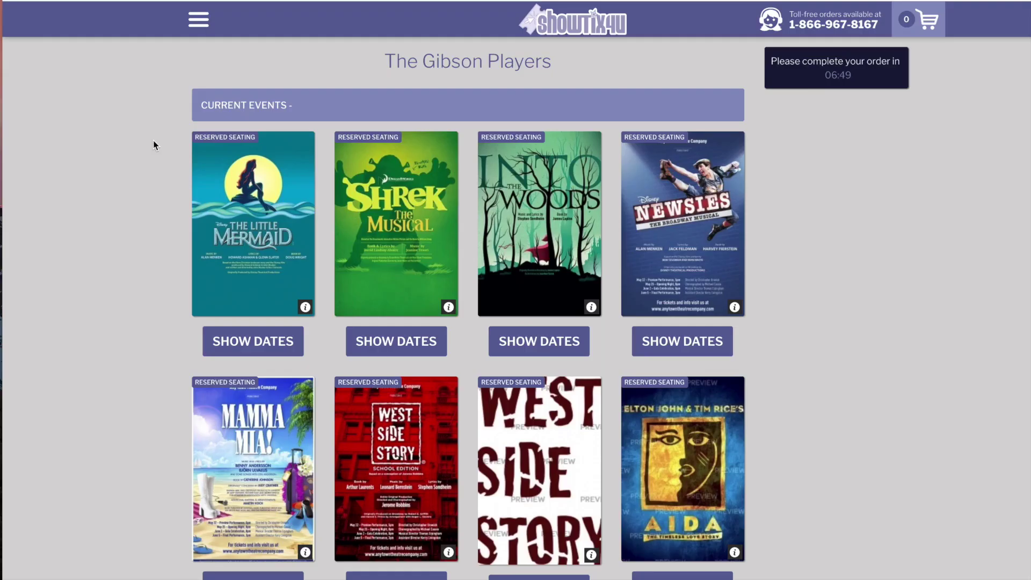
pyautogui.scroll(-8, 154, 141)
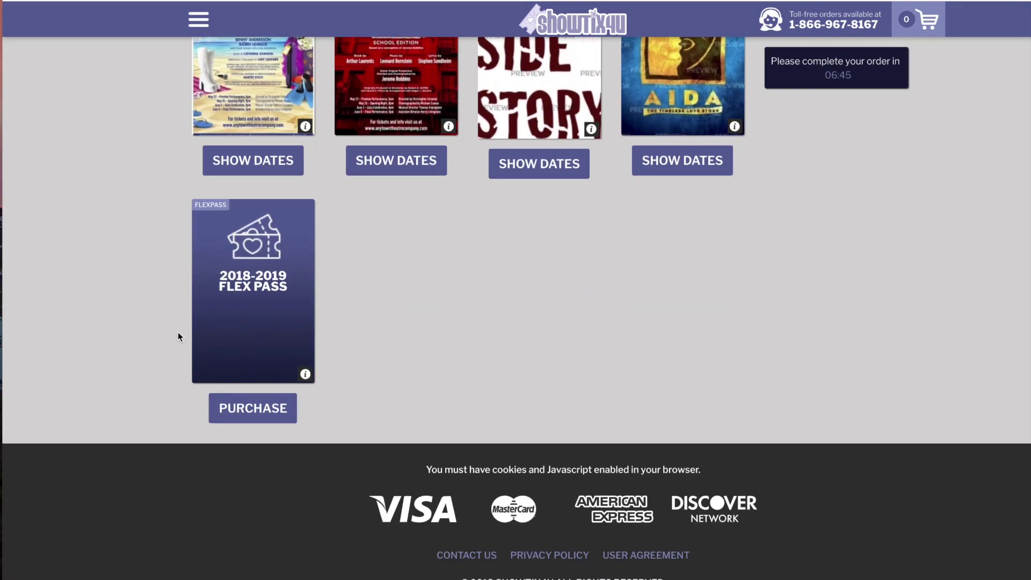
# Add one Adult 2018-2019 Flex Pass to the cart and proceed to checkout
pyautogui.click(246, 411)
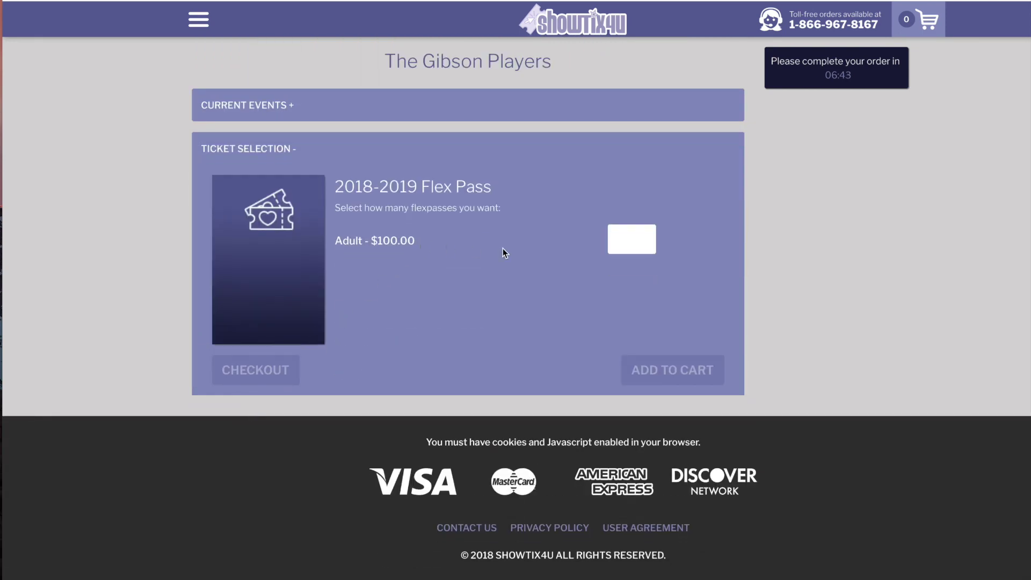
pyautogui.click(629, 239)
pyautogui.write('1')
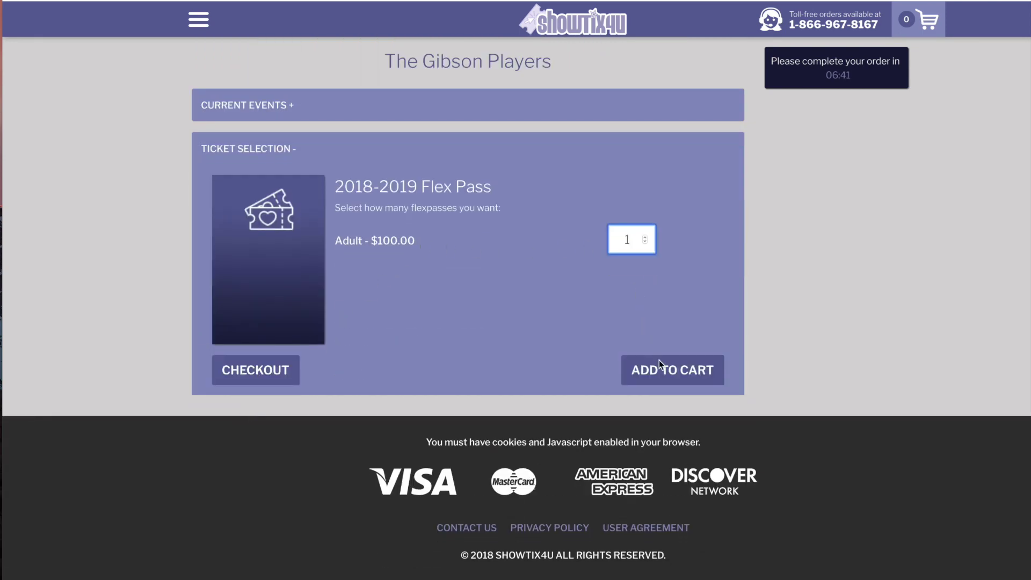
pyautogui.click(664, 372)
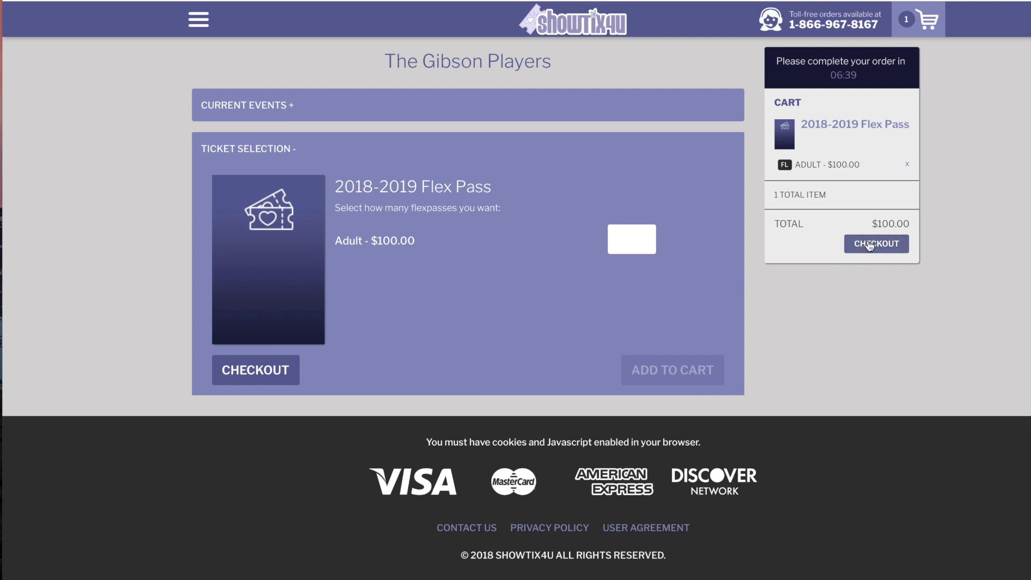
pyautogui.click(870, 244)
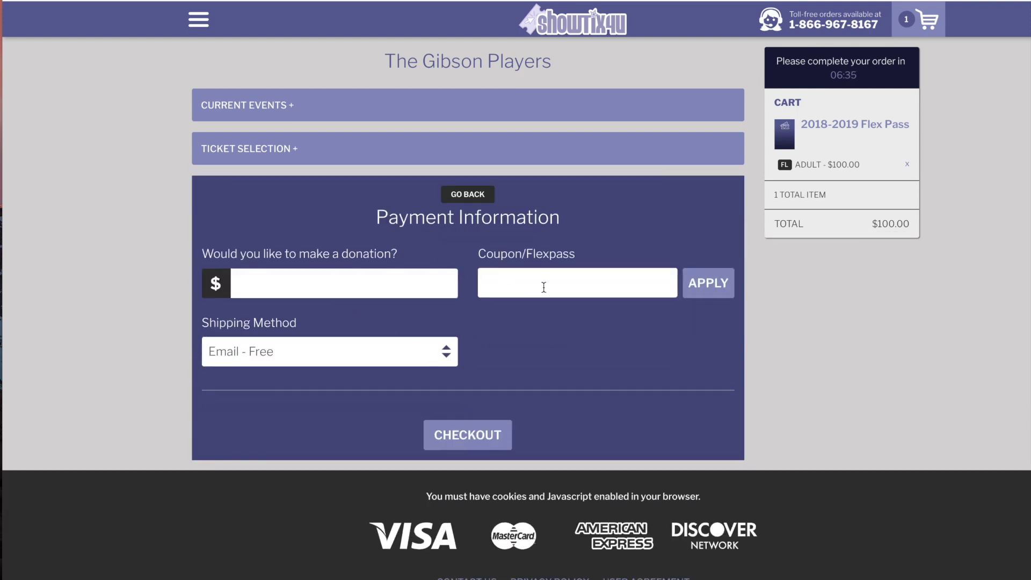
pyautogui.click(458, 433)
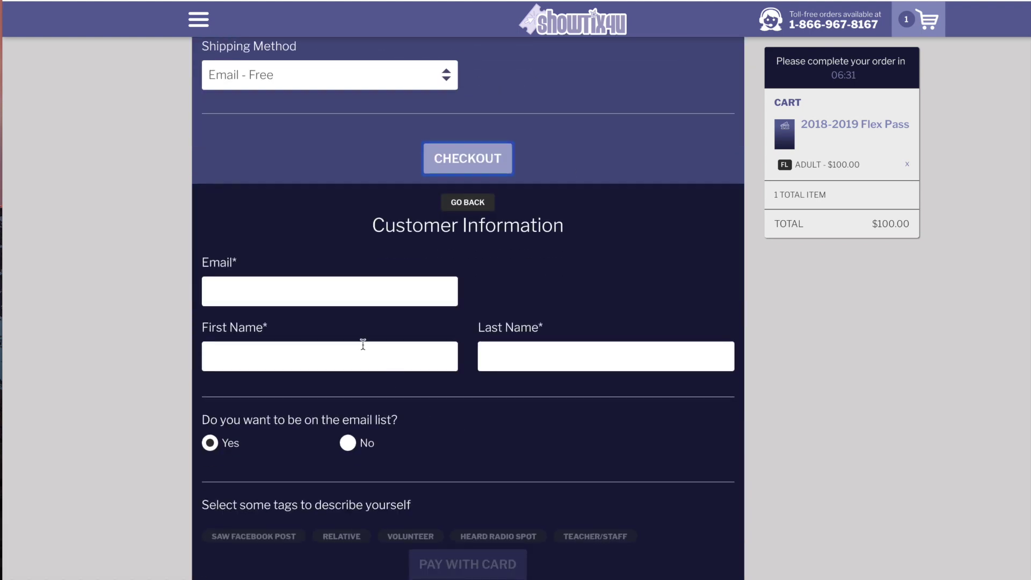
# Enter the customer's e-mail address, first name and last name
pyautogui.click(324, 293)
pyautogui.write('ab')
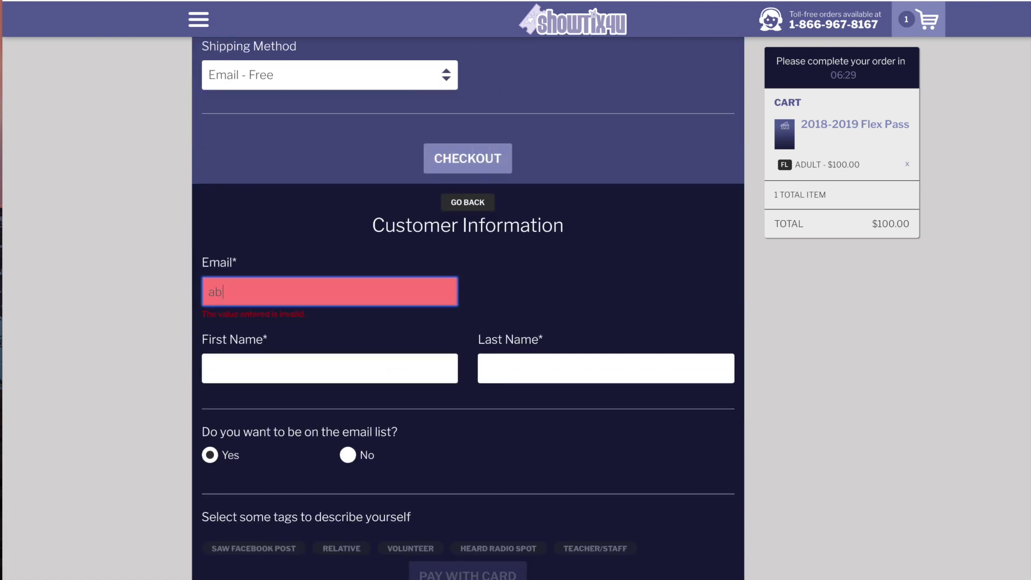
pyautogui.write('c123@abc123.com')
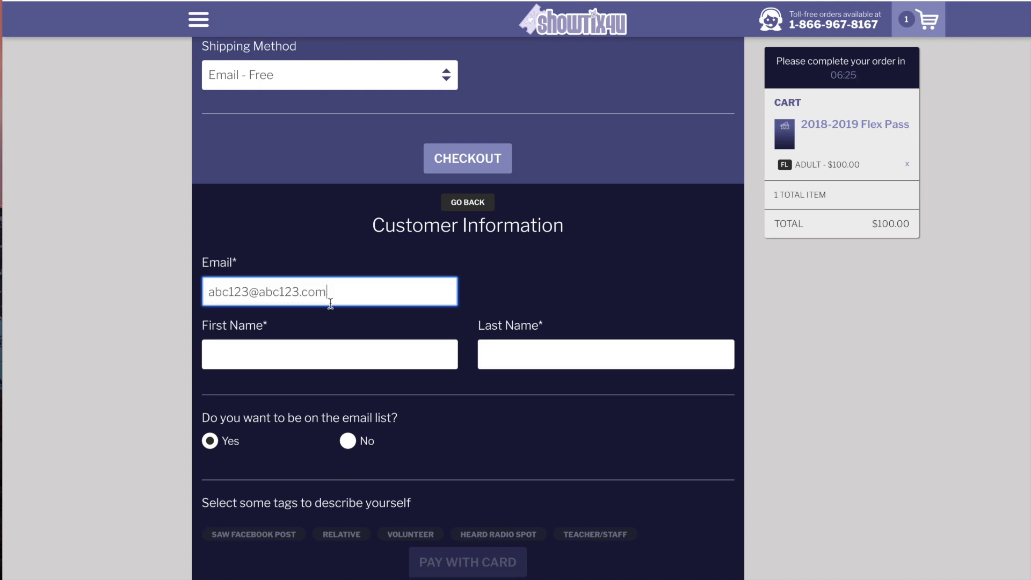
pyautogui.click(304, 345)
pyautogui.write('John')
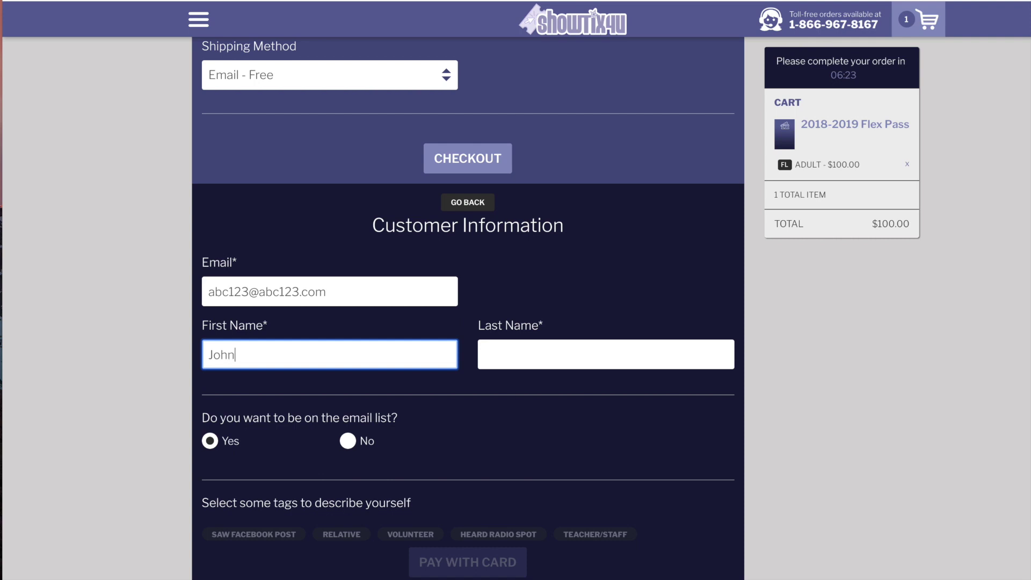
pyautogui.press('Tab')
pyautogui.write('Doe')
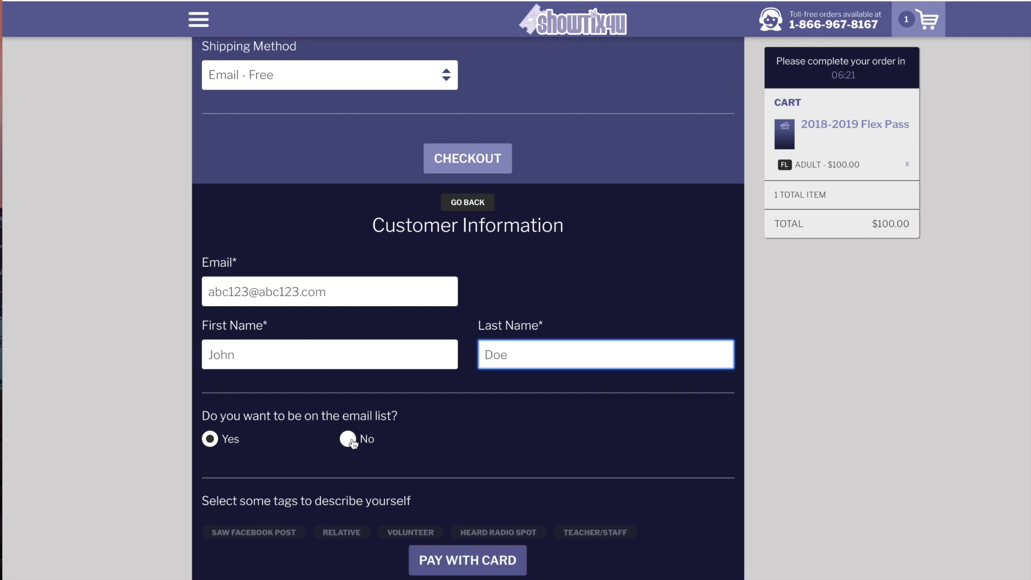
# Decline the email list and enter the card number in the card payment form
pyautogui.click(351, 441)
pyautogui.scroll(-1, 403, 467)
pyautogui.click(455, 530)
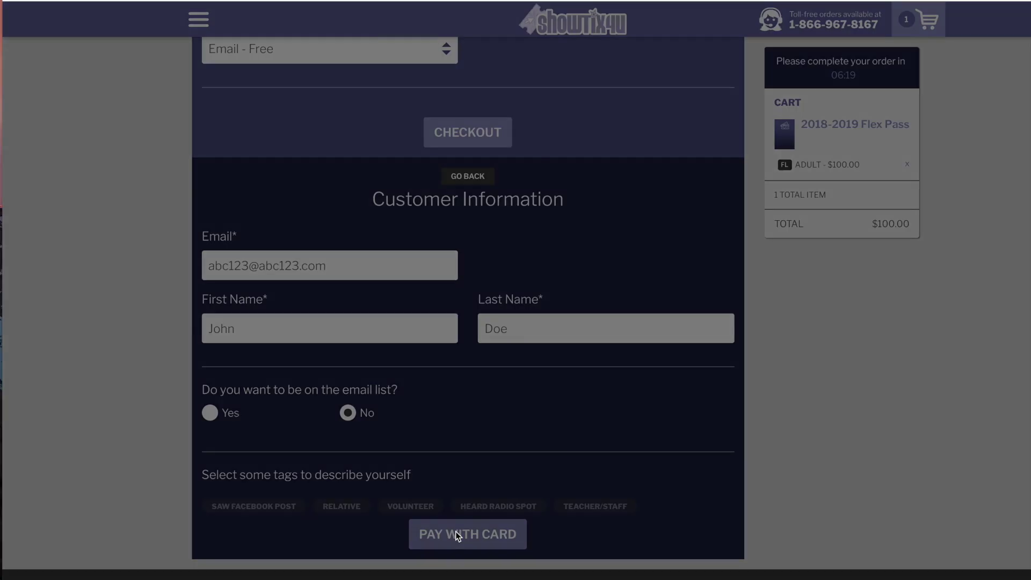
pyautogui.write('4242 424')
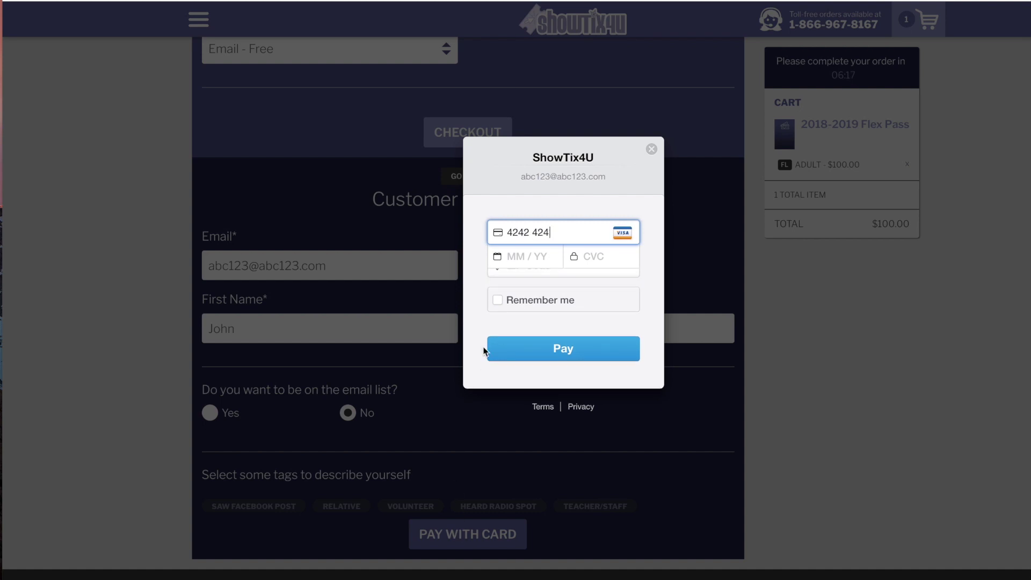
pyautogui.write('2 4242 4242')
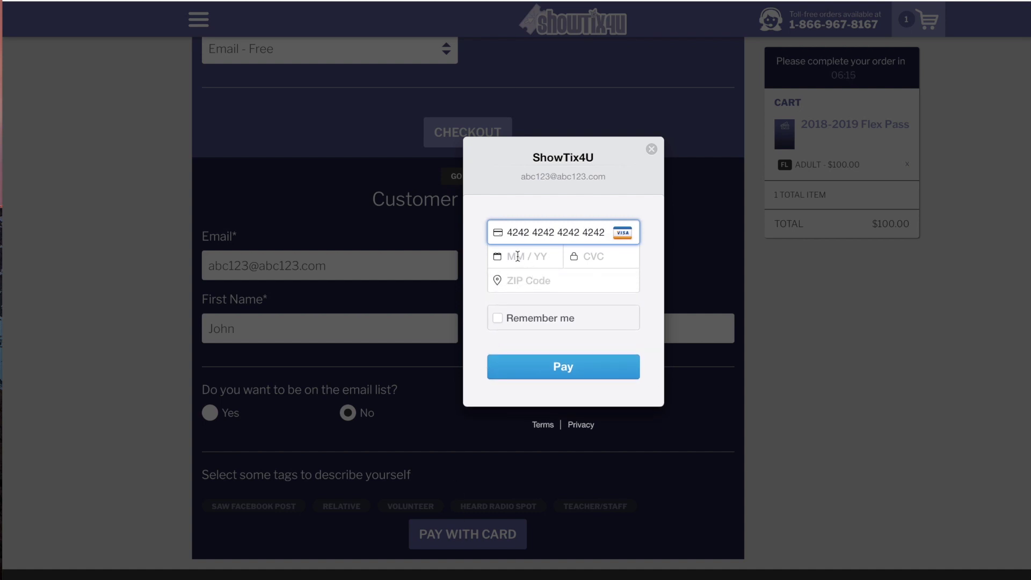
# Enter the card's expiry, CVC and billing ZIP code, then pay the $100.00 order
pyautogui.click(522, 257)
pyautogui.write('12 /20123')
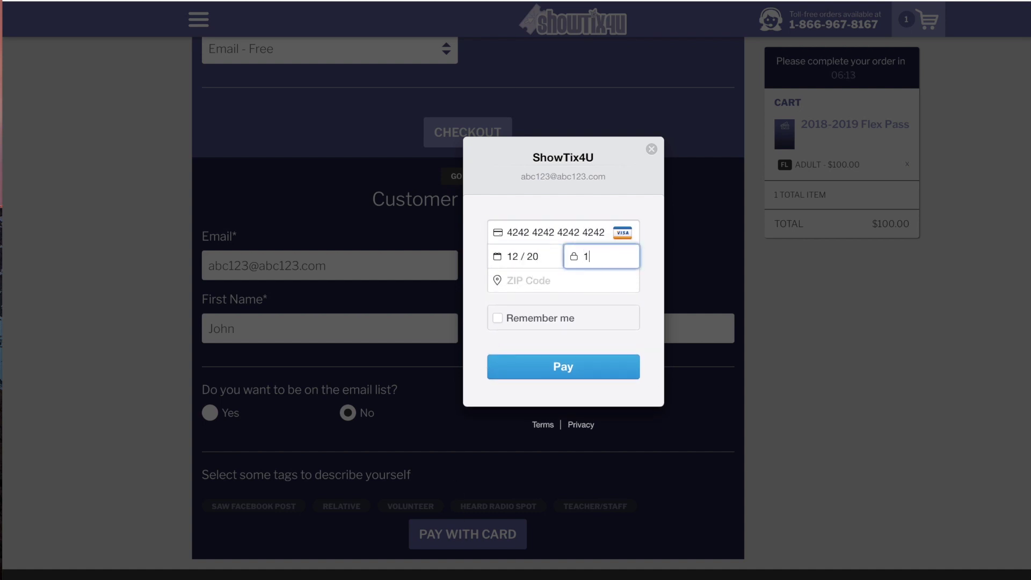
pyautogui.click(532, 278)
pyautogui.write('89166')
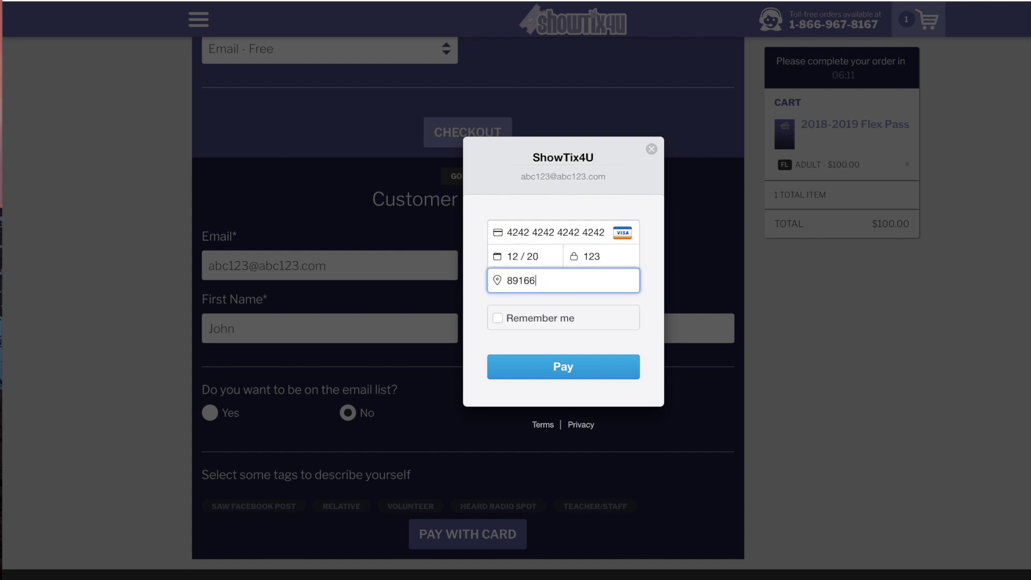
pyautogui.click(557, 366)
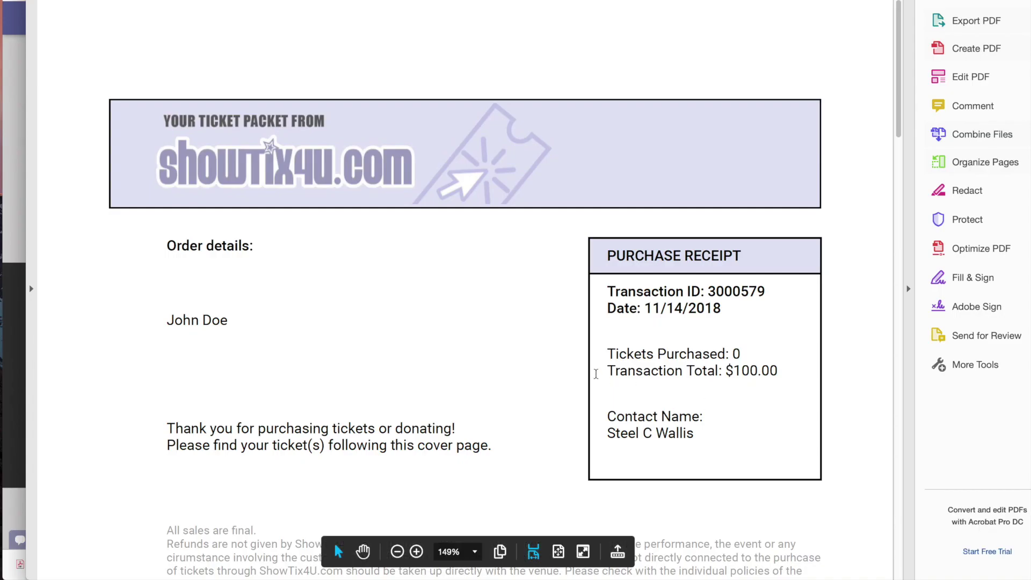
# Scroll to the 2018-2019 Flex Pass ticket page and select its redemption code for copying
pyautogui.scroll(-3, 598, 379)
pyautogui.scroll(-15, 598, 379)
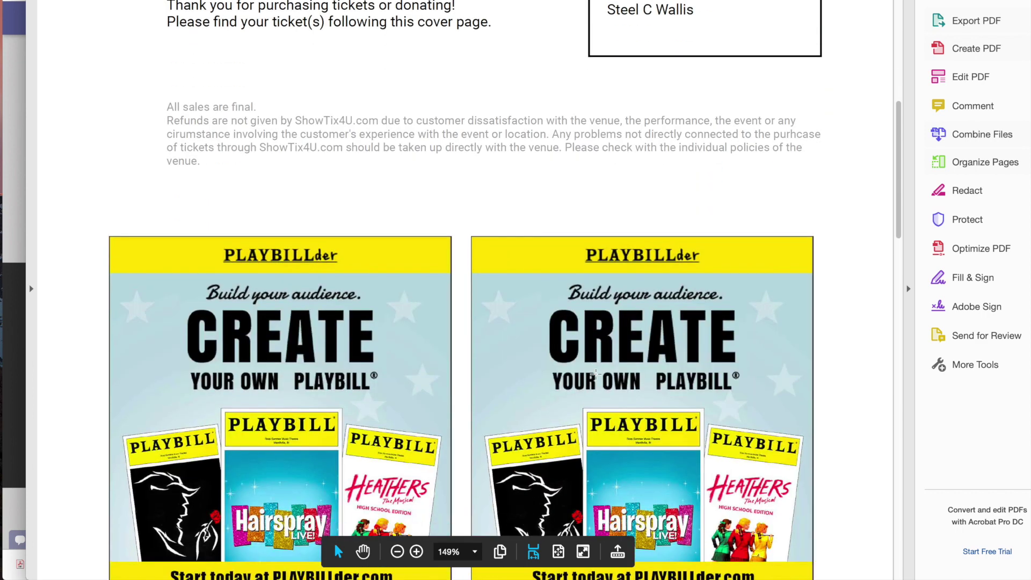
pyautogui.scroll(-5, 598, 379)
pyautogui.scroll(-4, 598, 379)
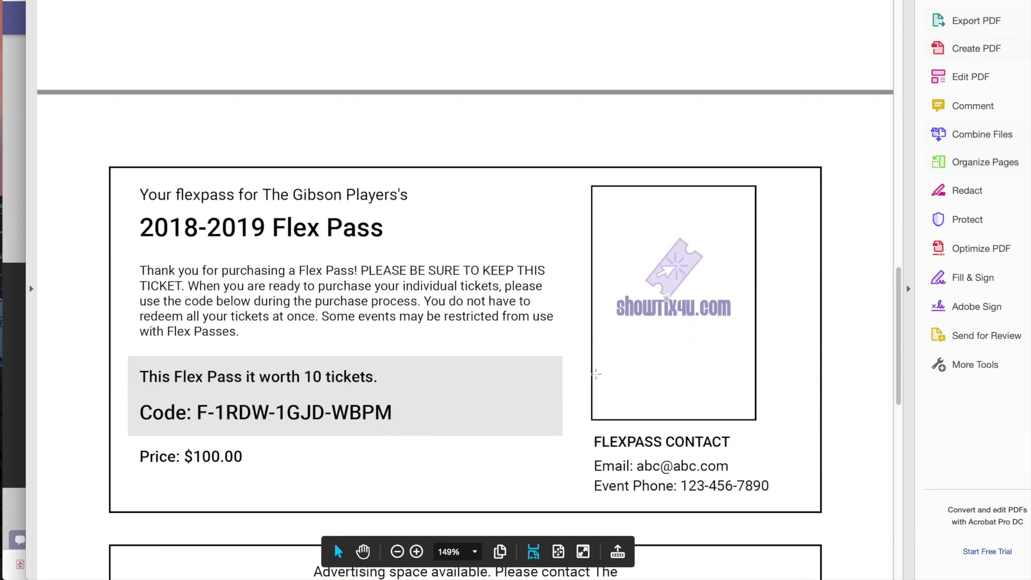
pyautogui.scroll(-1, 596, 374)
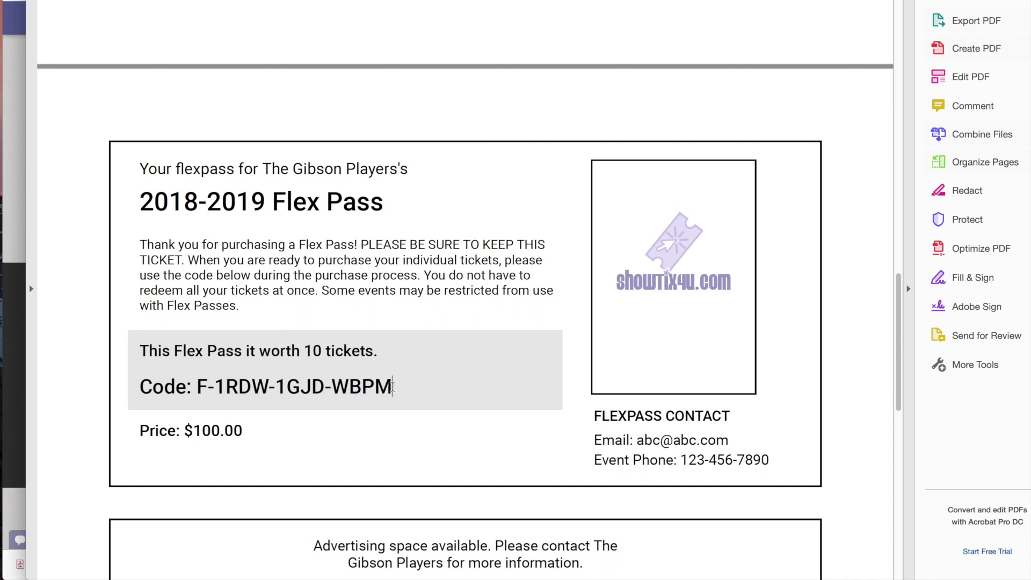
pyautogui.moveTo(393, 387); pyautogui.dragTo(196, 387)
pyautogui.hotkey('ctrl', 'c')
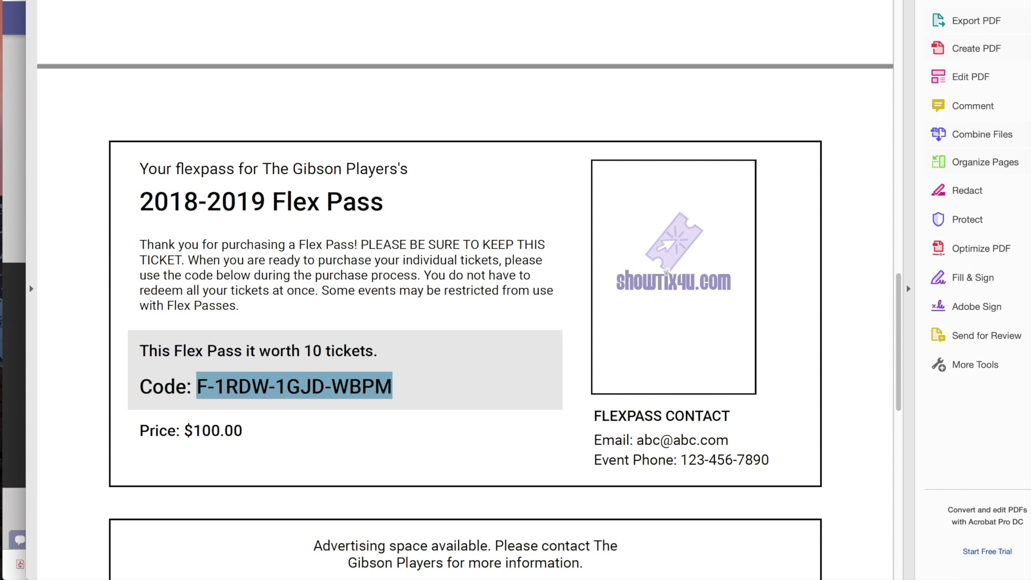
# Back in the ticket store, add an Adult $12.00 Little Mermaid seat for November 22
pyautogui.press('super+Tab')
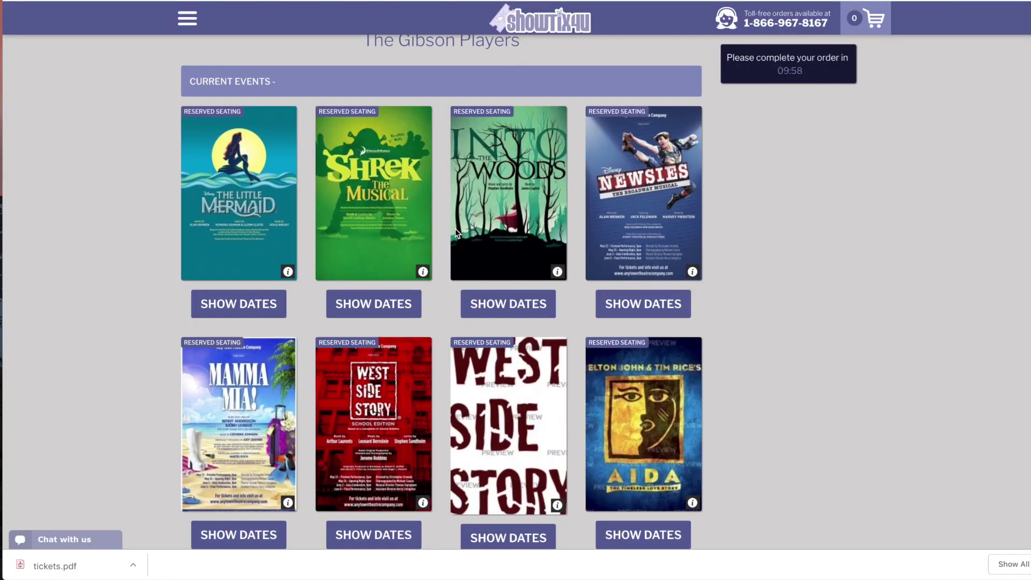
pyautogui.scroll(-1, 456, 228)
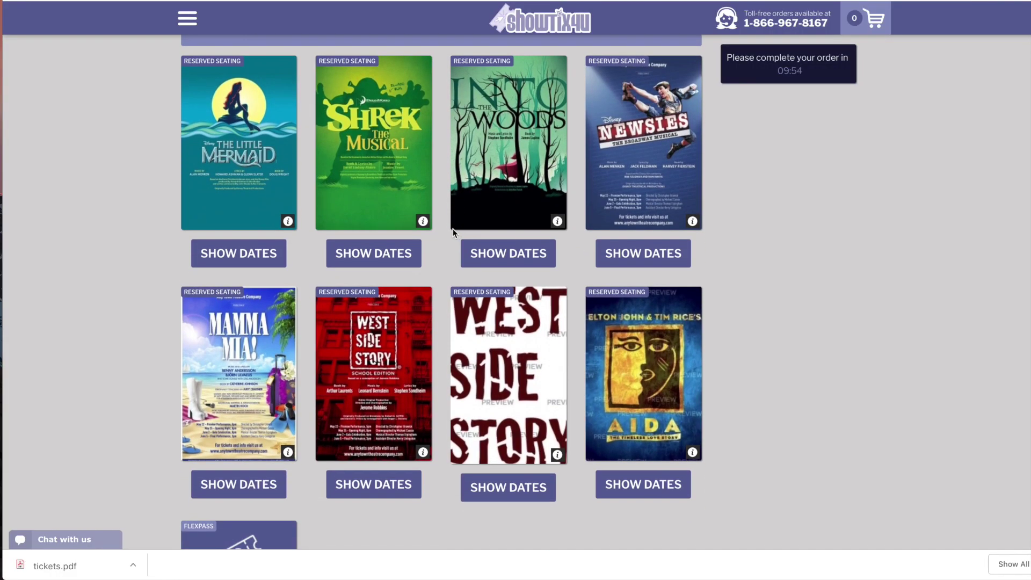
pyautogui.click(230, 255)
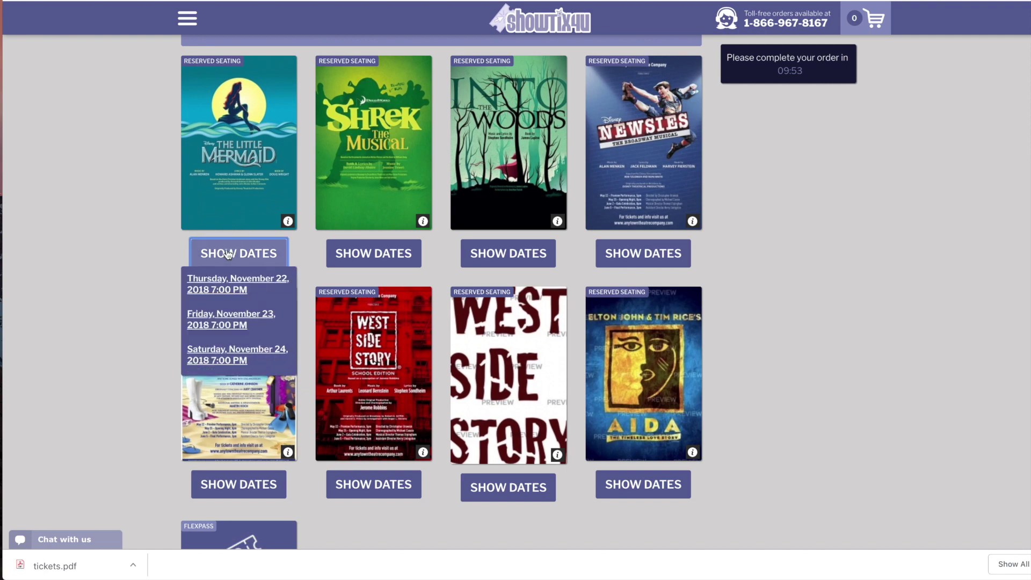
pyautogui.scroll(1, 222, 281)
pyautogui.click(224, 284)
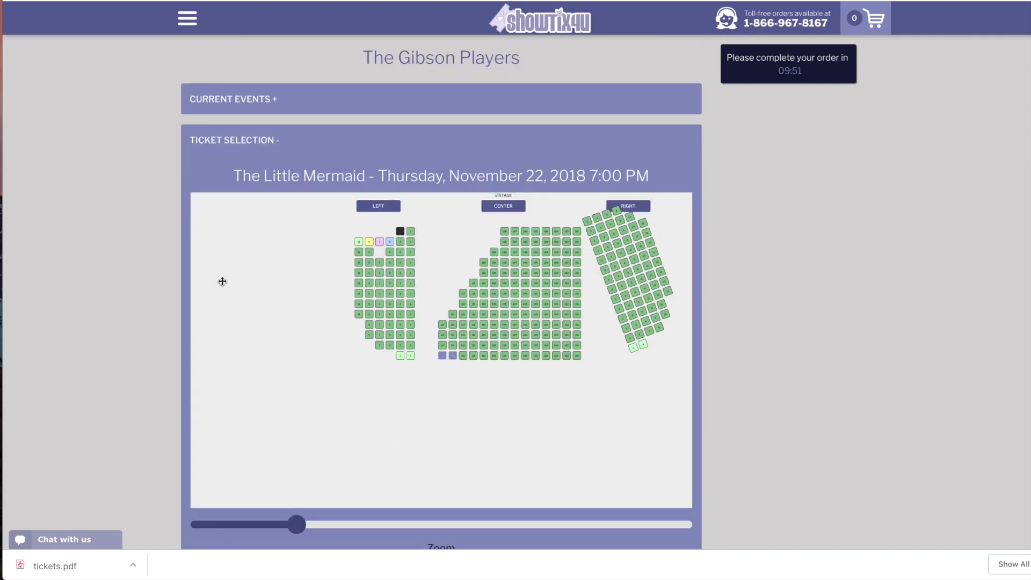
pyautogui.click(474, 327)
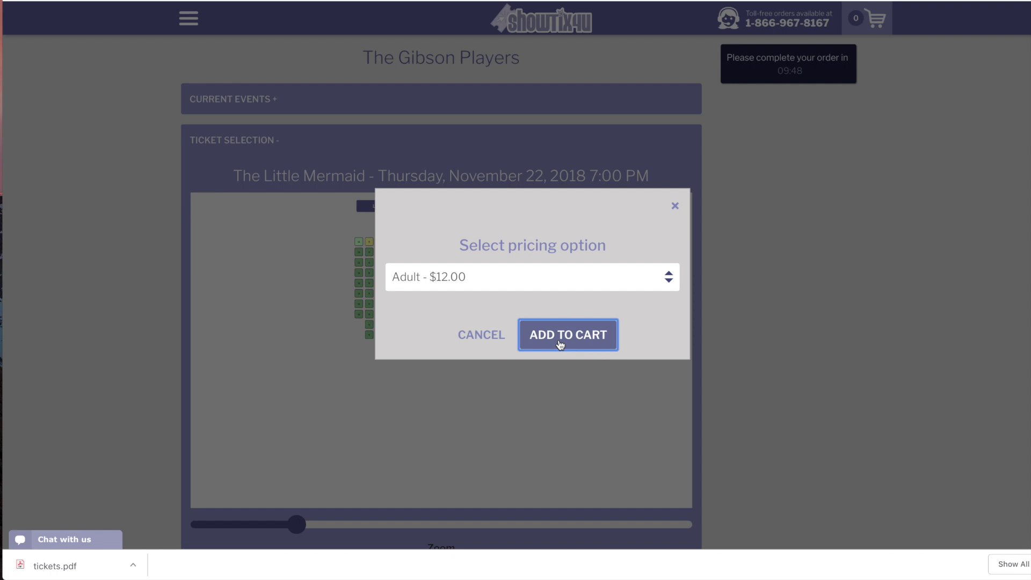
pyautogui.click(559, 341)
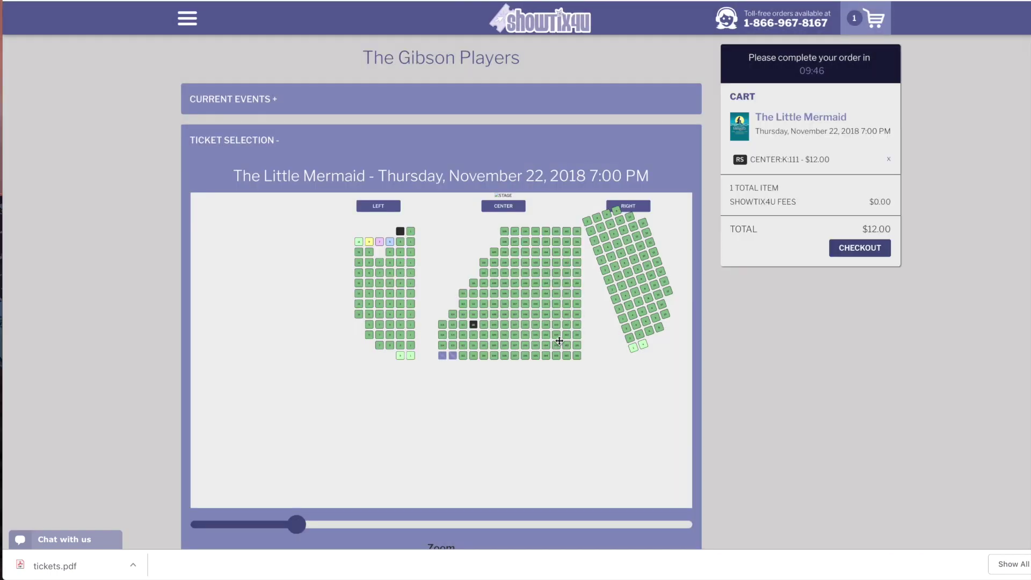
# Add a $15.00 center-section Aida seat for January 17 to the cart
pyautogui.click(246, 101)
pyautogui.scroll(-3, 451, 266)
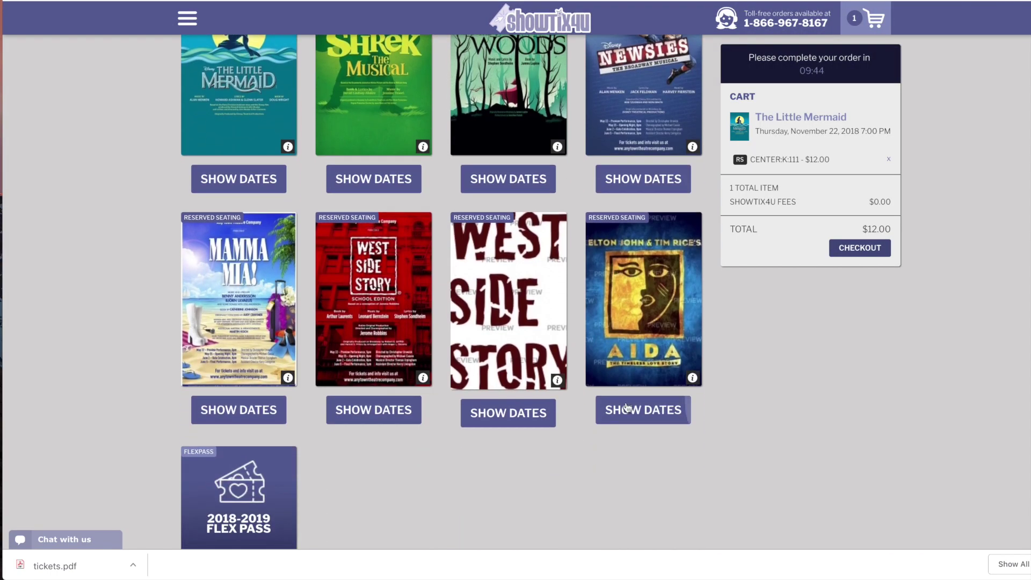
pyautogui.click(627, 408)
pyautogui.click(622, 442)
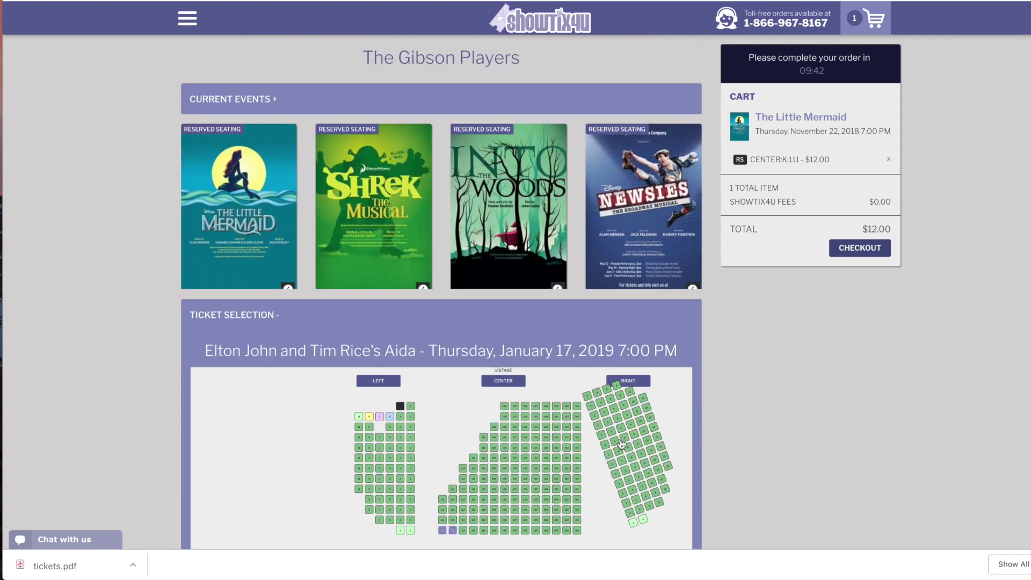
pyautogui.click(517, 417)
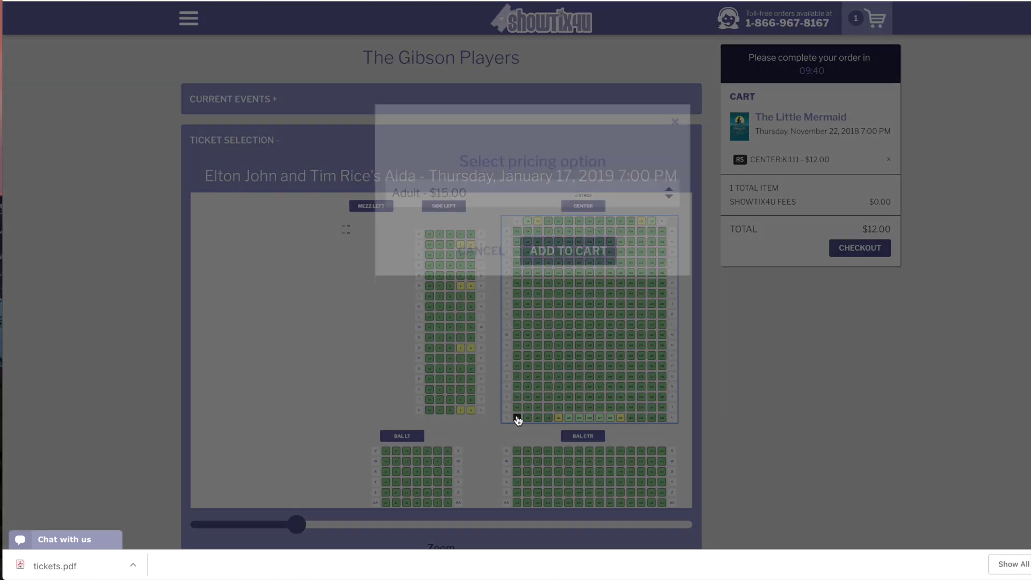
pyautogui.click(569, 334)
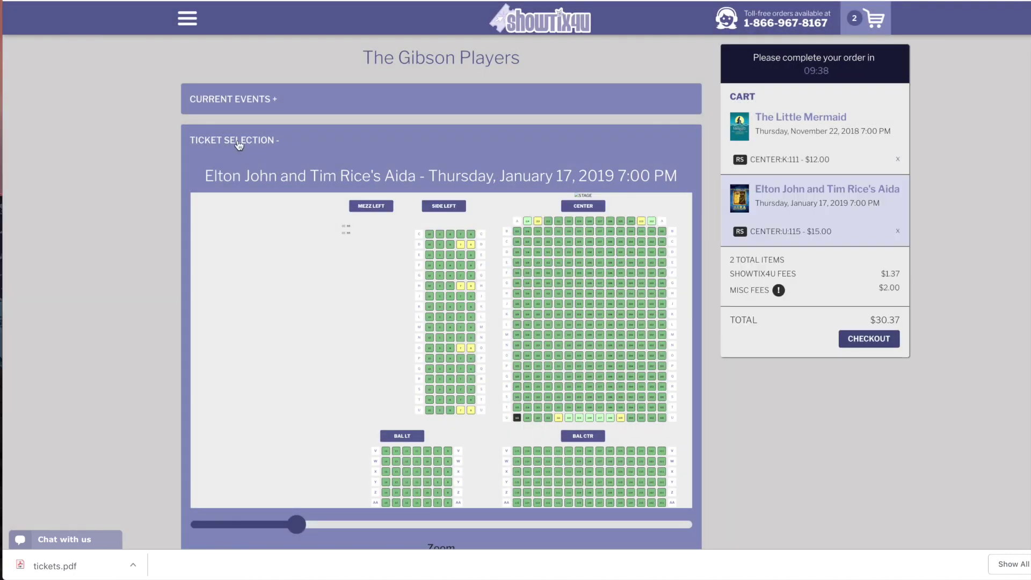
# Add a row B center Aida seat for Saturday, January 19, 2:00 PM
pyautogui.click(239, 99)
pyautogui.scroll(-2, 637, 472)
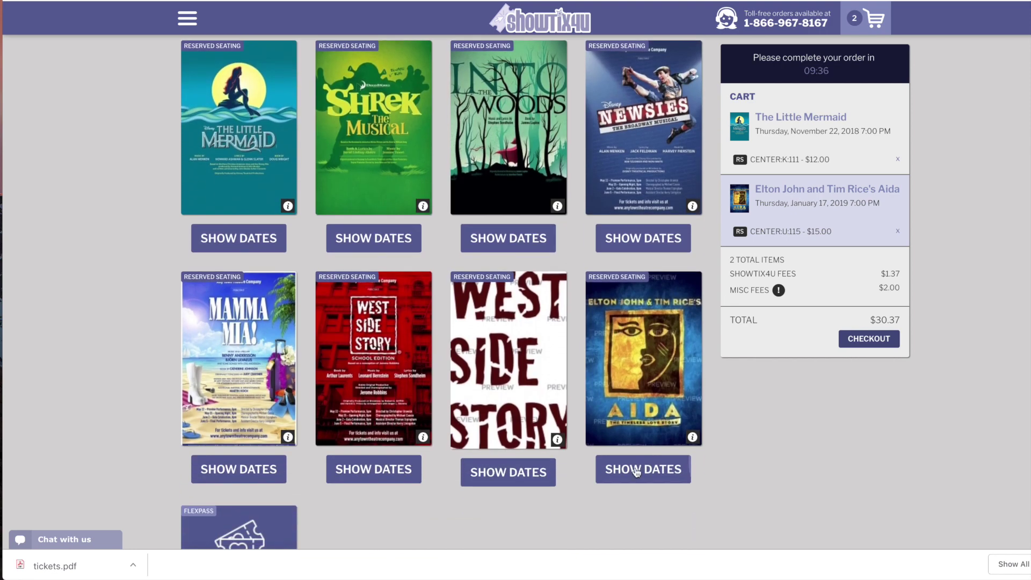
pyautogui.click(637, 471)
pyautogui.scroll(-3, 636, 468)
pyautogui.scroll(-1, 626, 352)
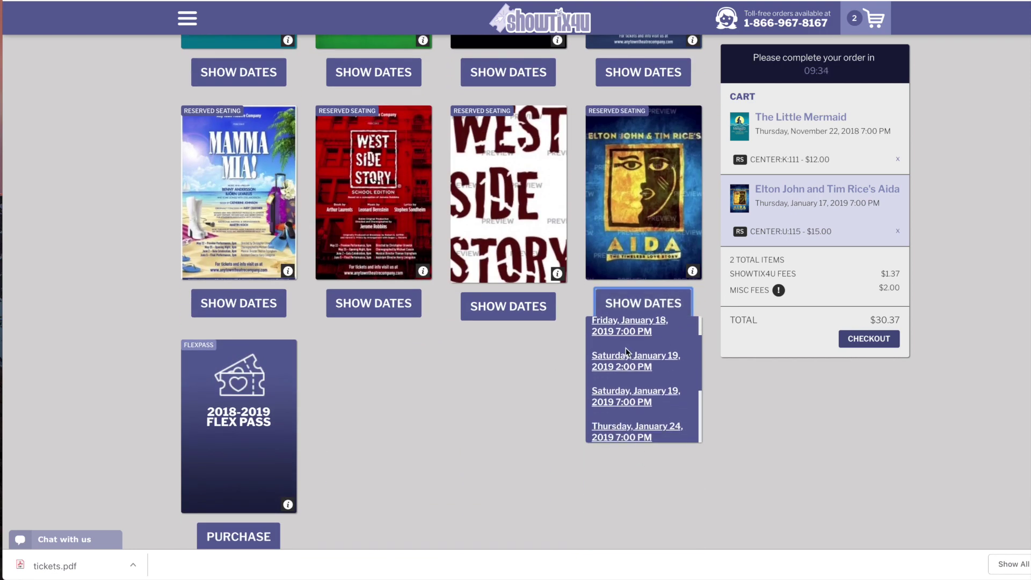
pyautogui.scroll(-1, 626, 348)
pyautogui.click(623, 337)
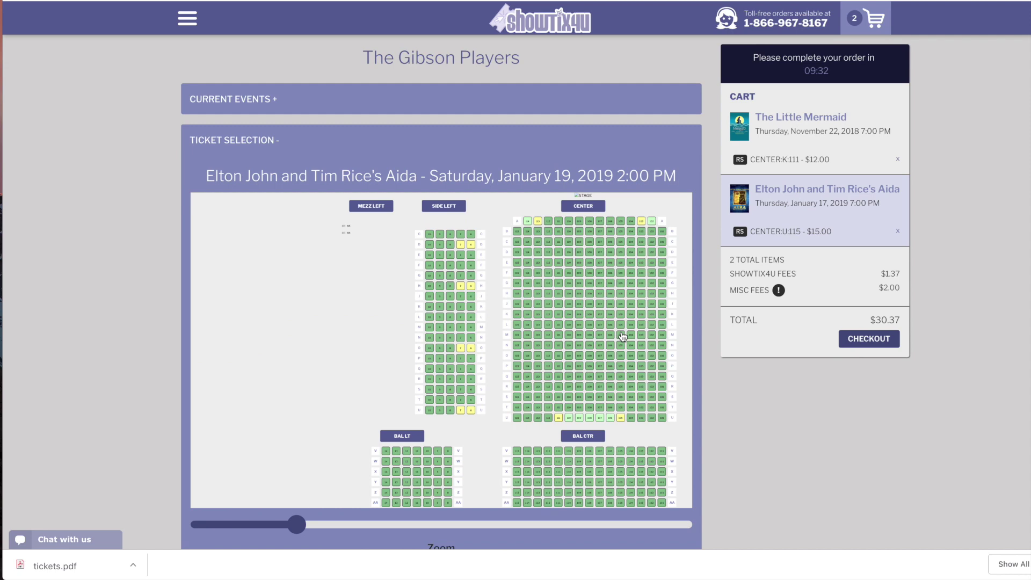
pyautogui.click(518, 233)
pyautogui.click(566, 325)
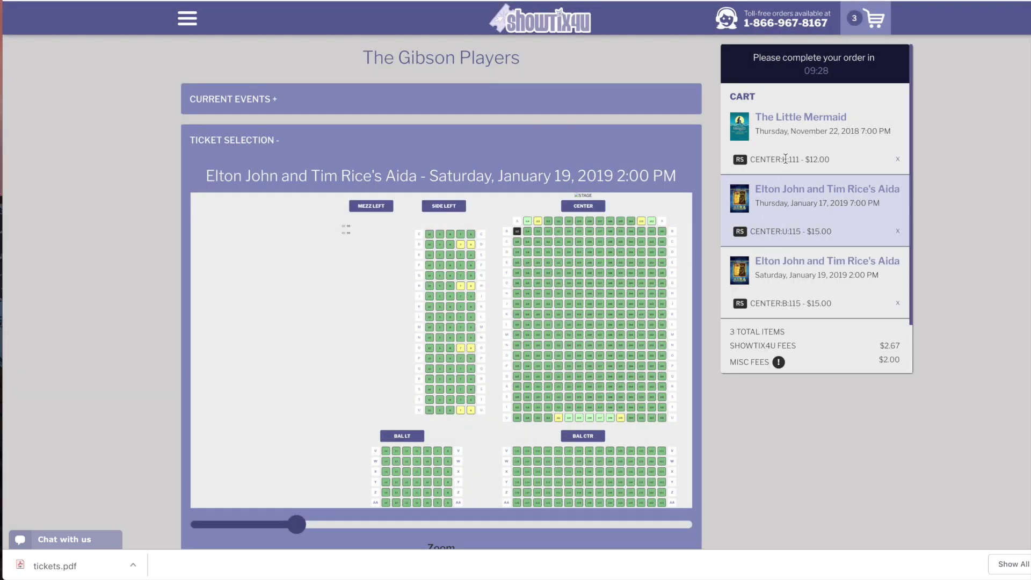
pyautogui.scroll(-2, 789, 272)
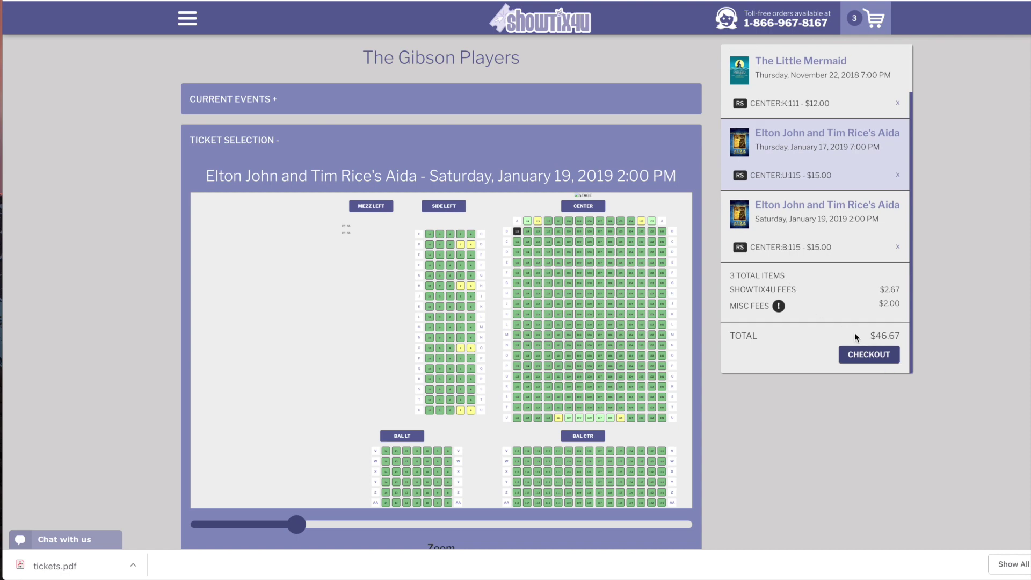
# Check out and apply the copied flex pass code in the Coupon/Flexpass field
pyautogui.click(868, 355)
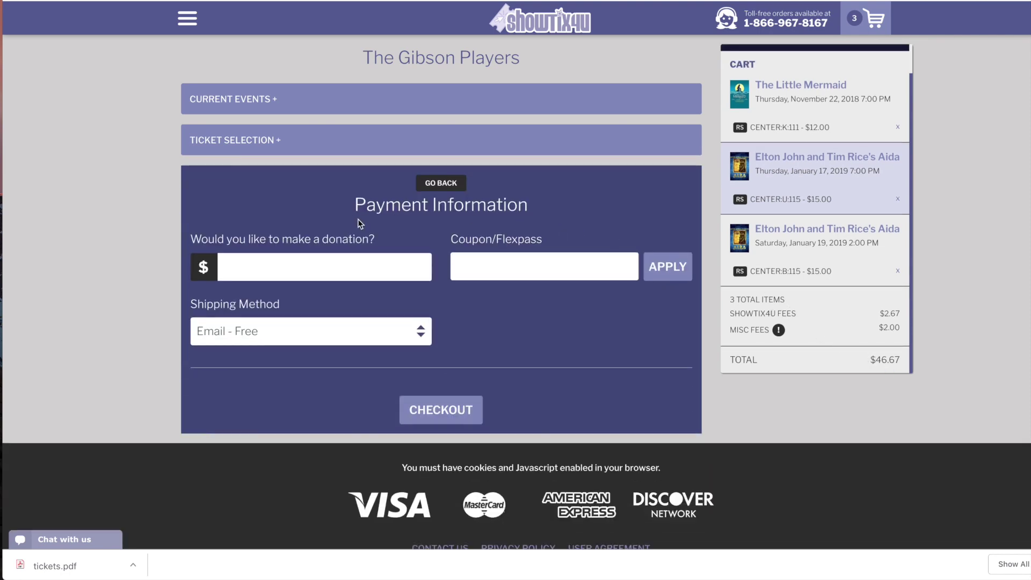
pyautogui.click(530, 264)
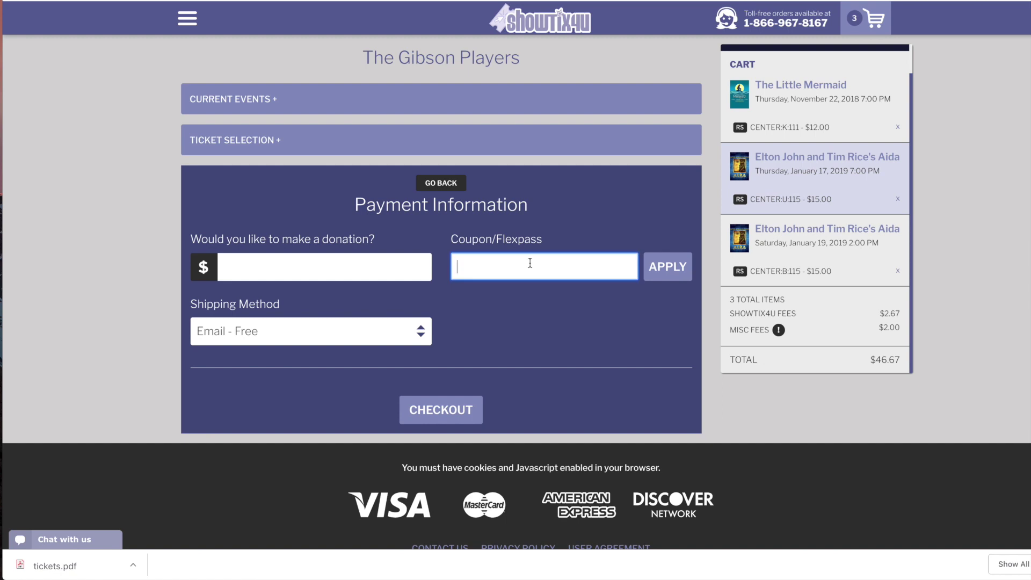
pyautogui.hotkey('ctrl', 'v')
pyautogui.click(666, 271)
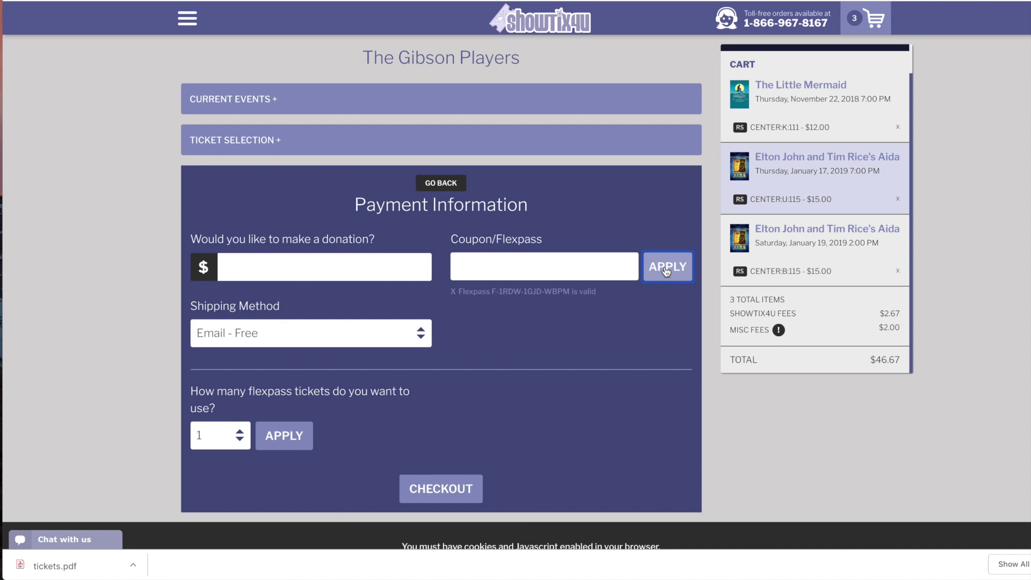
pyautogui.click(243, 435)
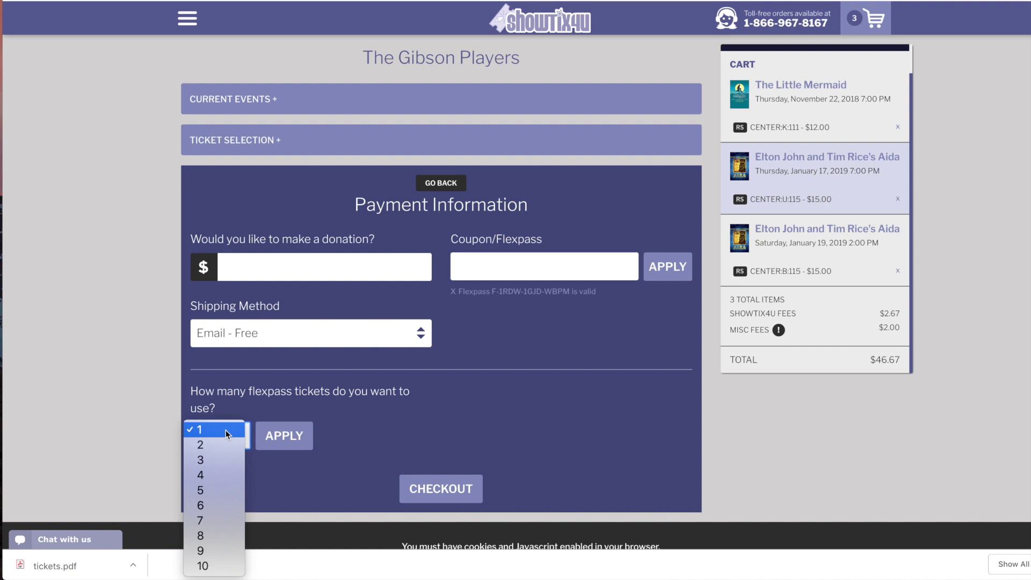
# Redeem 3 flex pass tickets as a discount on the order
pyautogui.click(223, 460)
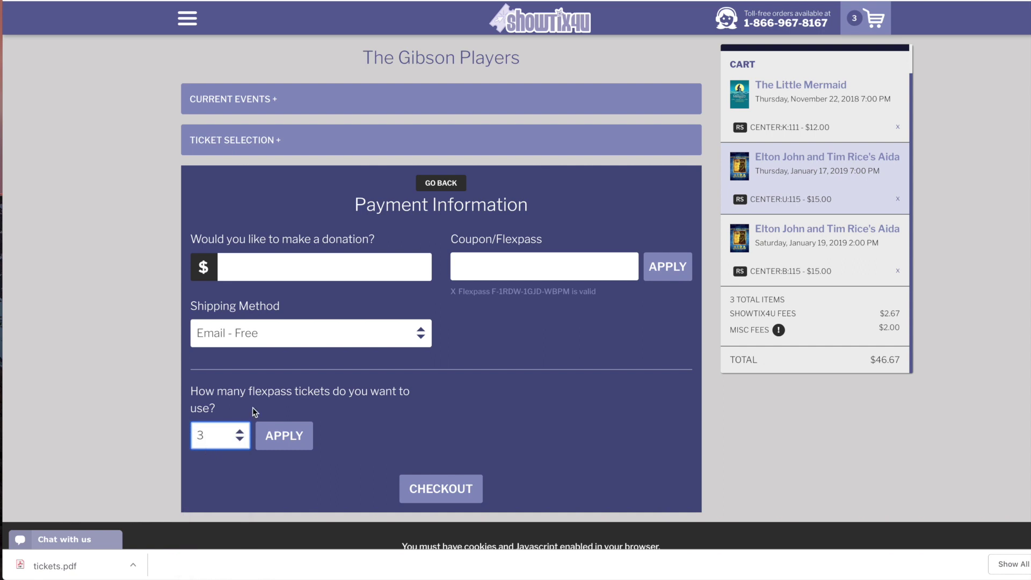
pyautogui.scroll(1, 787, 121)
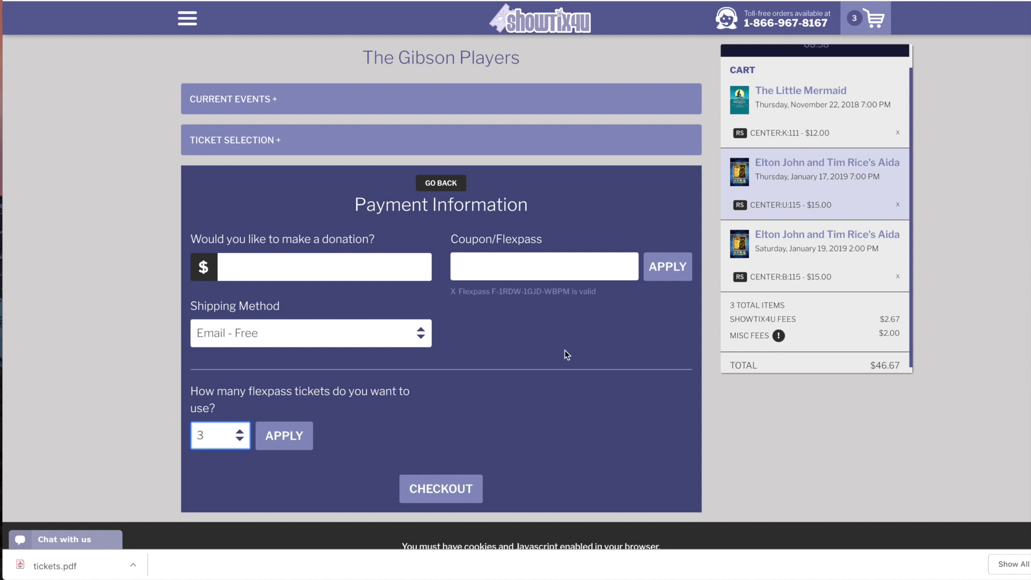
pyautogui.click(279, 436)
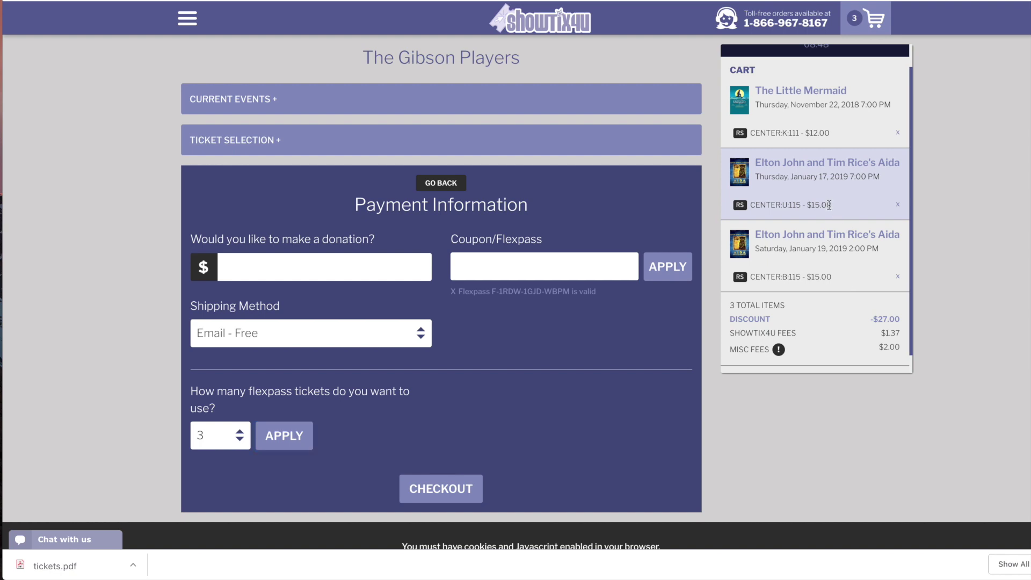
# Verify the $27.00 discount and $18.37 total, then continue to customer information
pyautogui.moveTo(833, 206); pyautogui.dragTo(808, 206)
pyautogui.moveTo(830, 133); pyautogui.dragTo(809, 131)
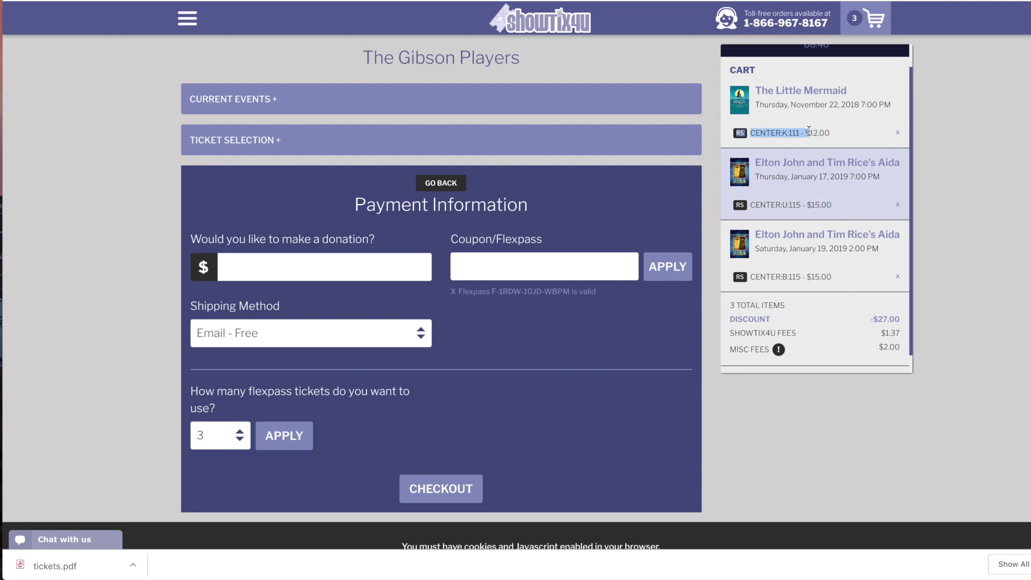
pyautogui.click(822, 130)
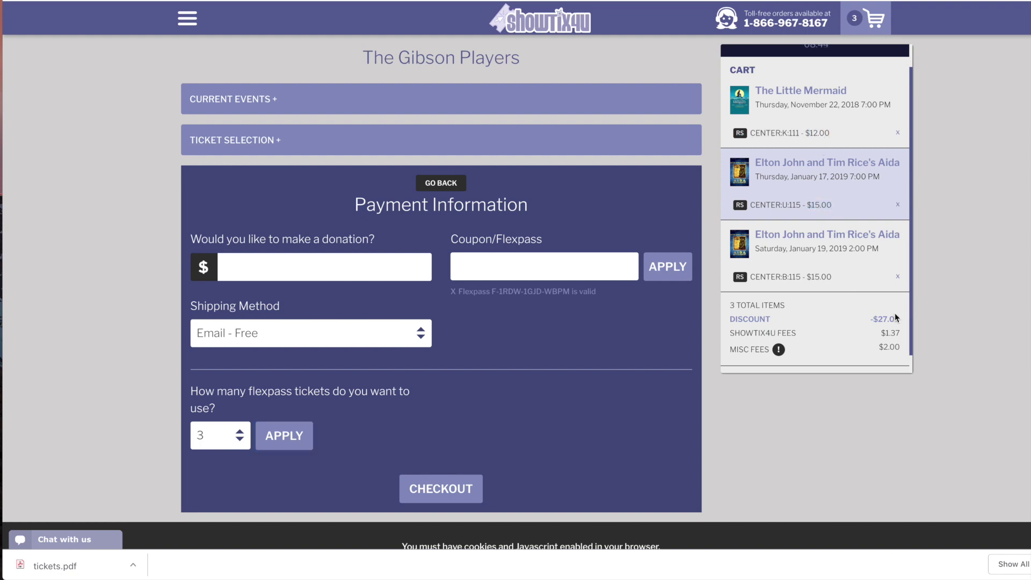
pyautogui.scroll(-1, 896, 316)
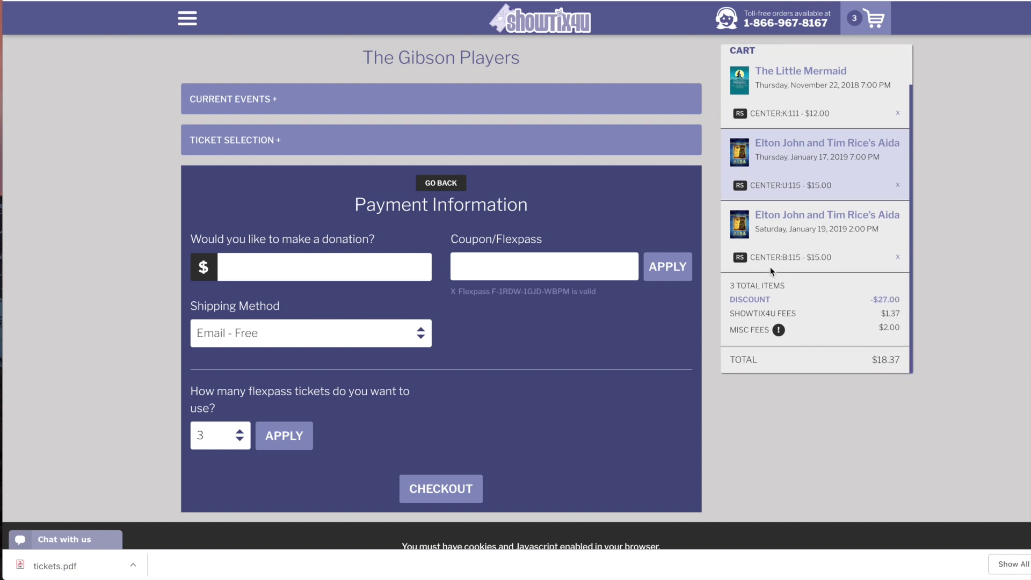
pyautogui.click(468, 487)
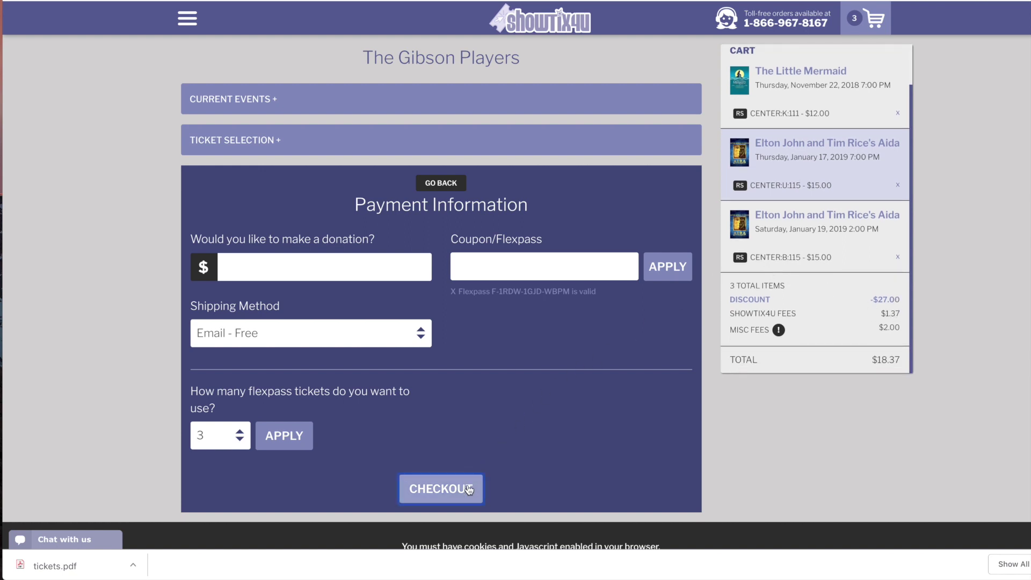